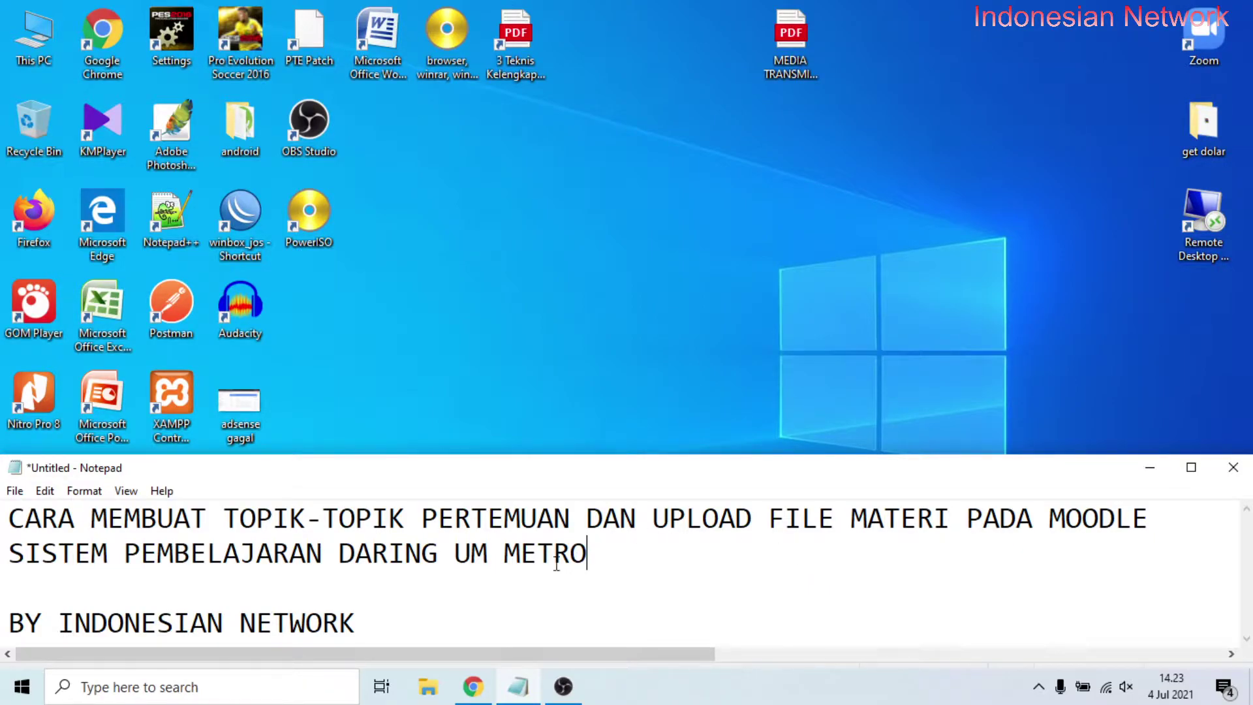
Step: Switch to Chrome and browse all courses down to Fakultas Ilmu Komputer, S1 - Ilmu Komputer
click(490, 696)
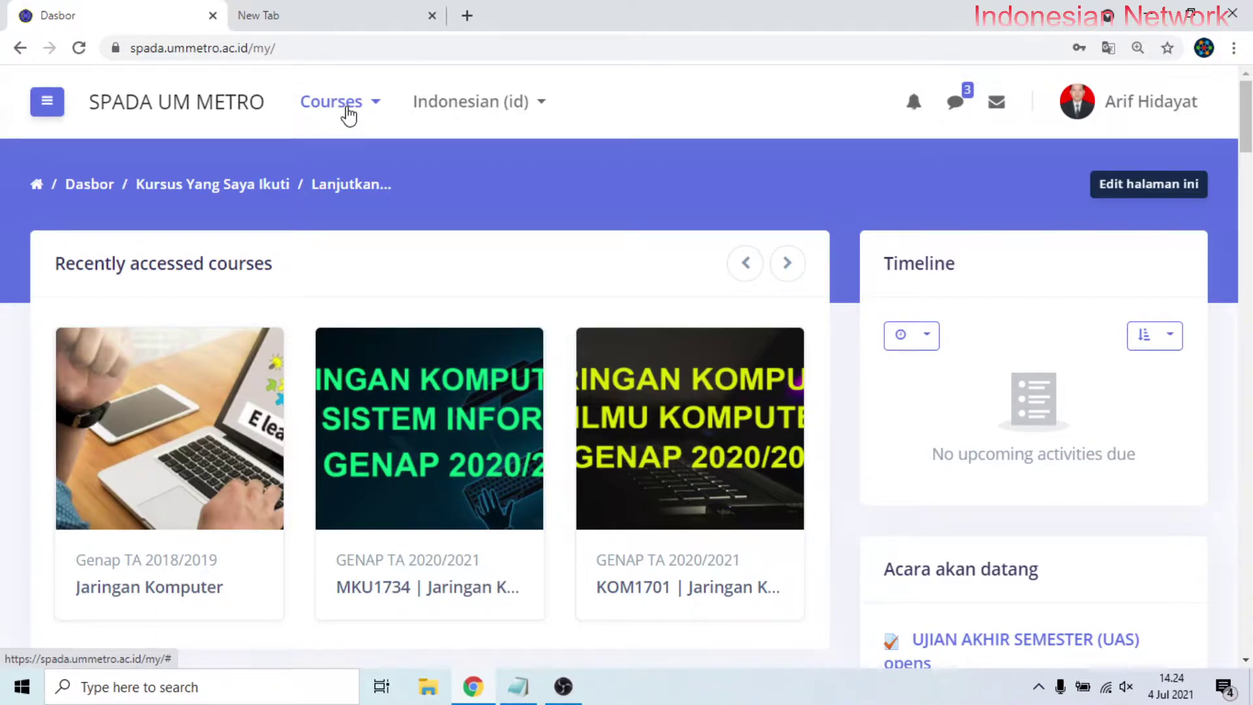
click(350, 111)
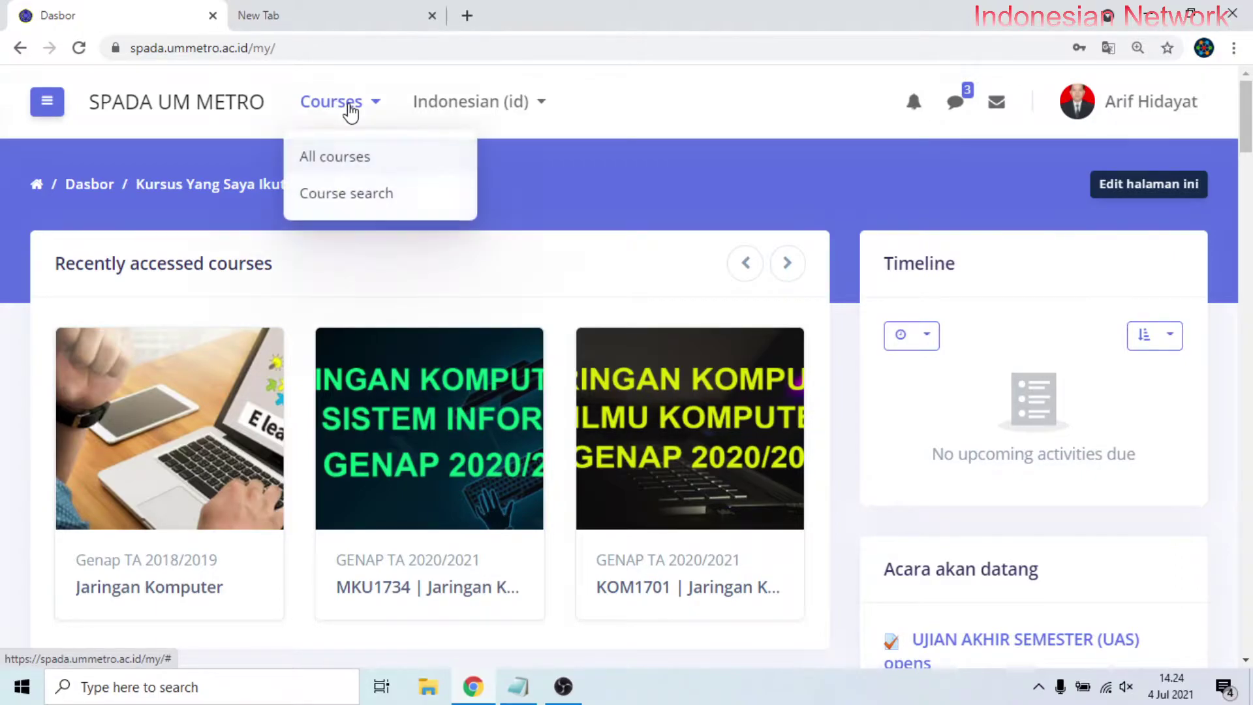
click(350, 168)
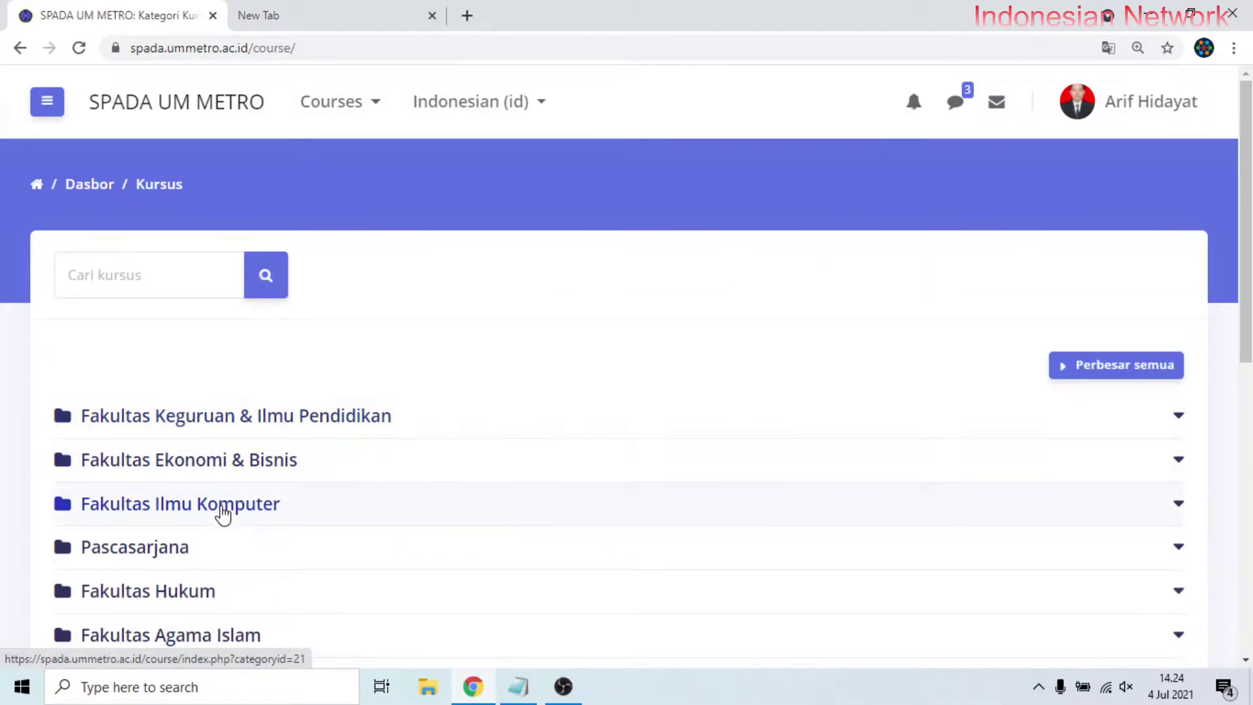
click(222, 512)
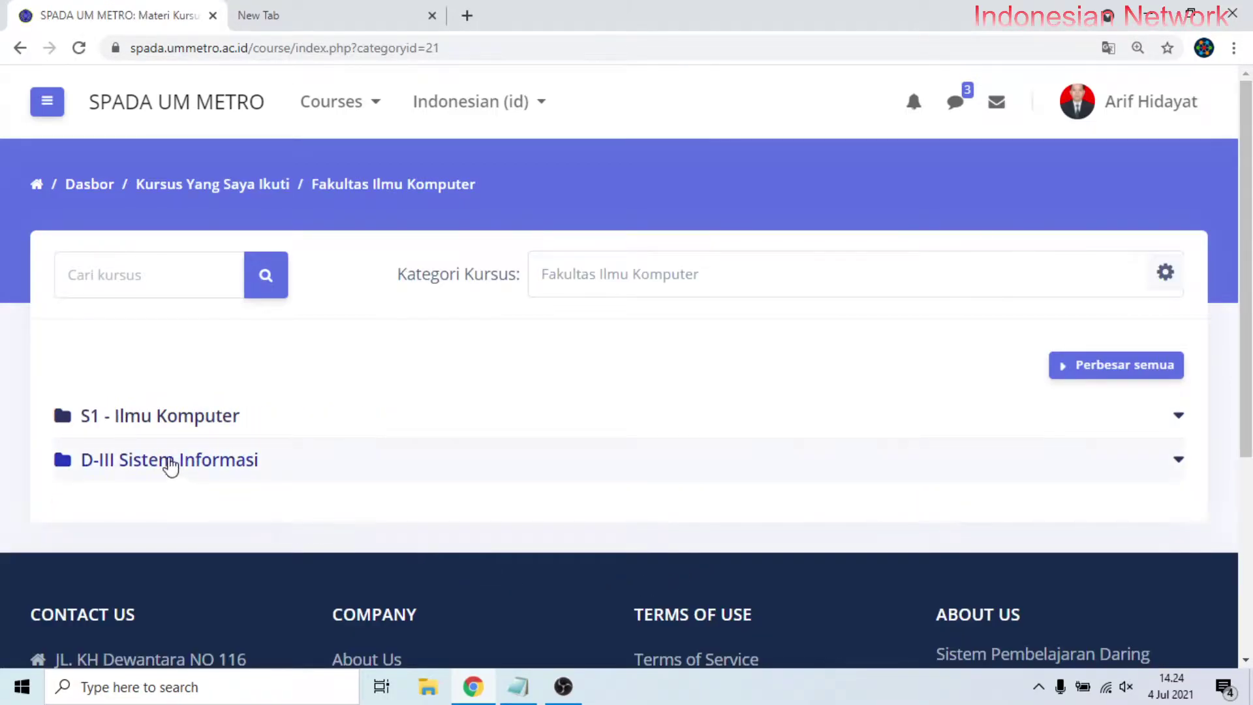
click(143, 428)
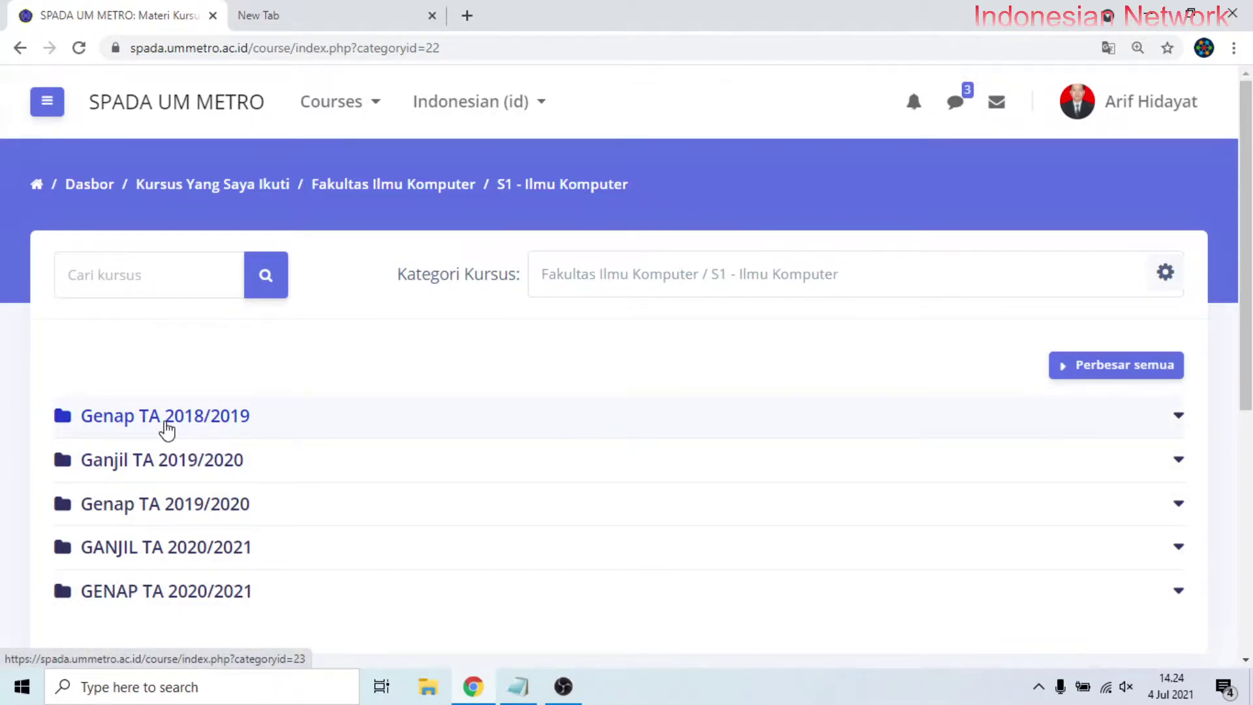
Step: Open the Jaringan Komputer course in the Genap TA 2018/2019 category
click(166, 429)
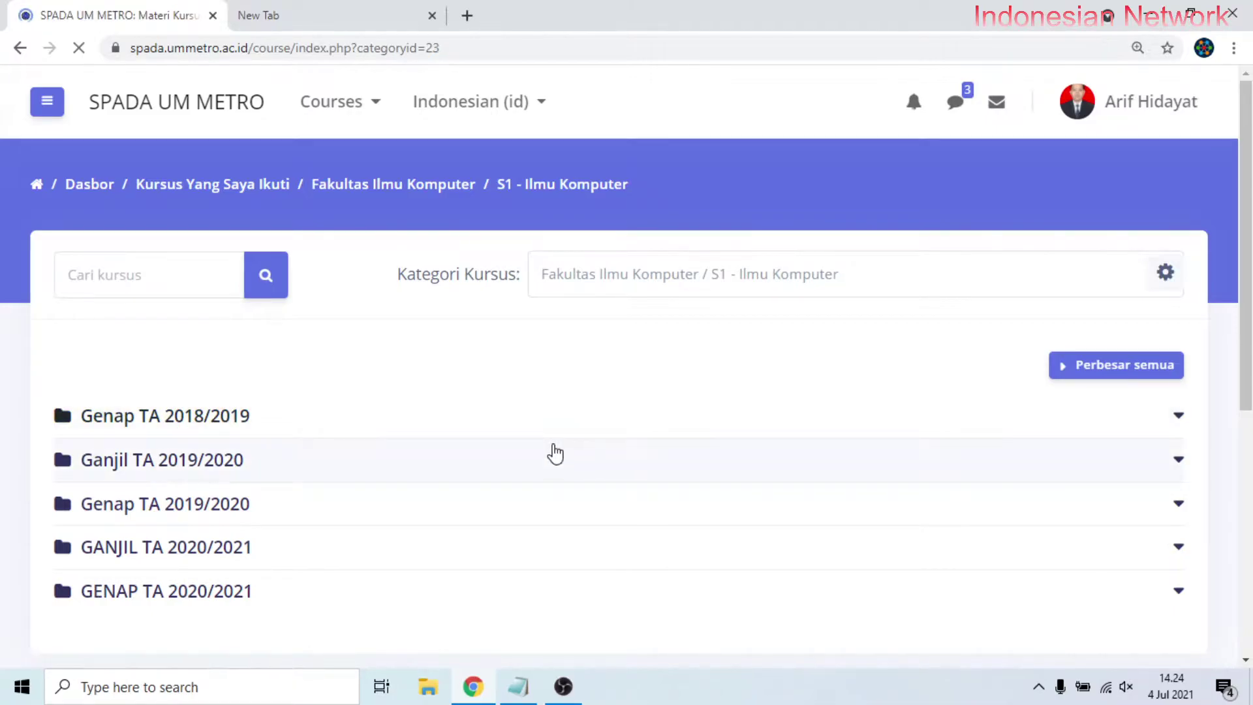
scroll(547, 444, down, 10)
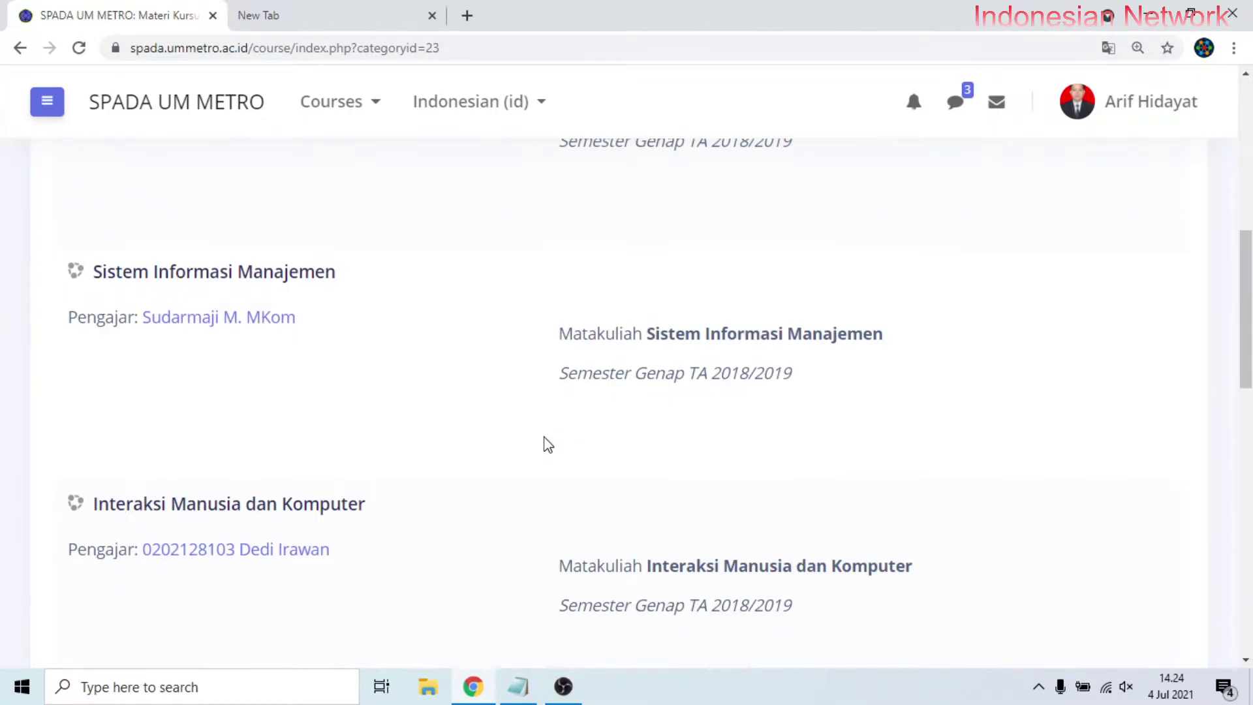
scroll(542, 445, down, 8)
scroll(509, 448, up, 4)
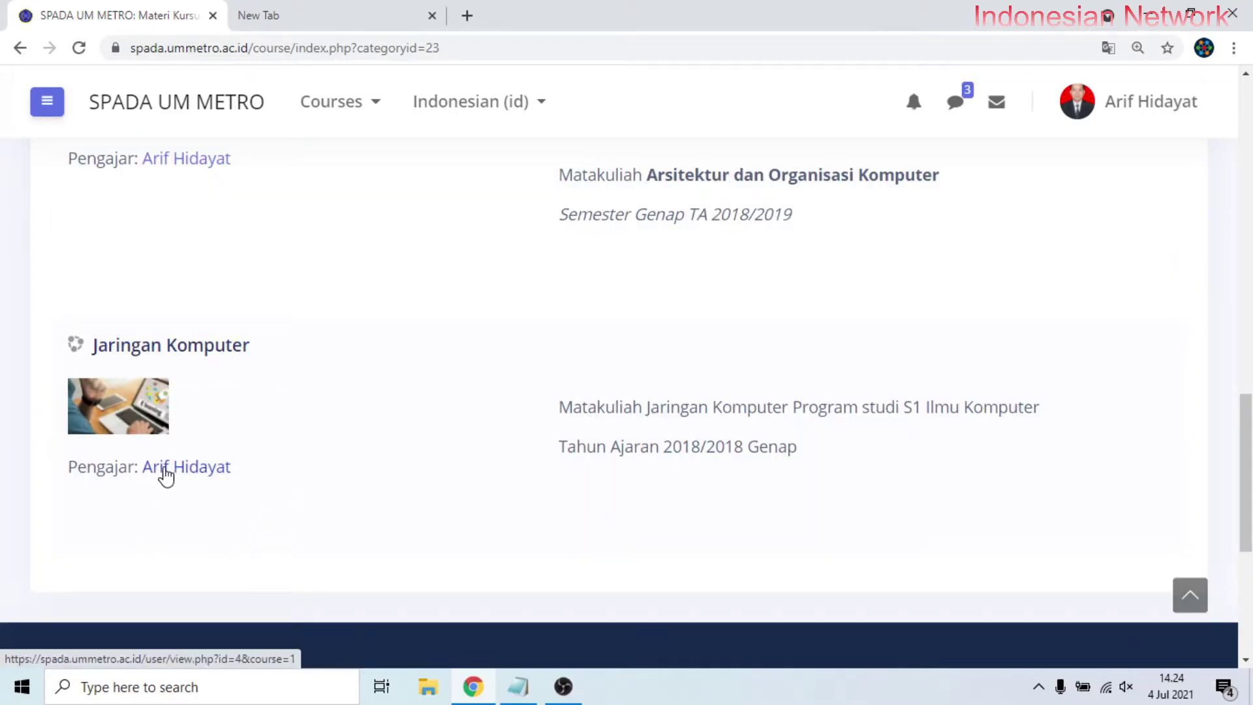
click(192, 354)
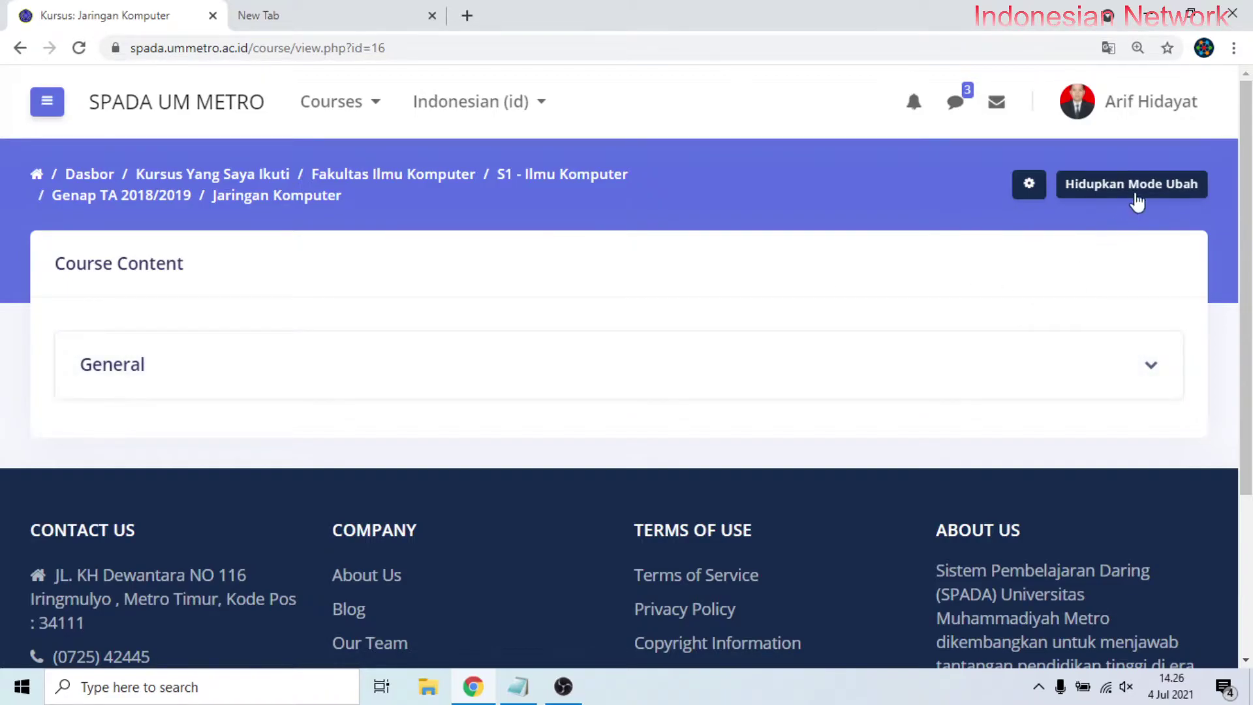
Step: Turn on editing mode for the course and add 1 topic
click(1138, 190)
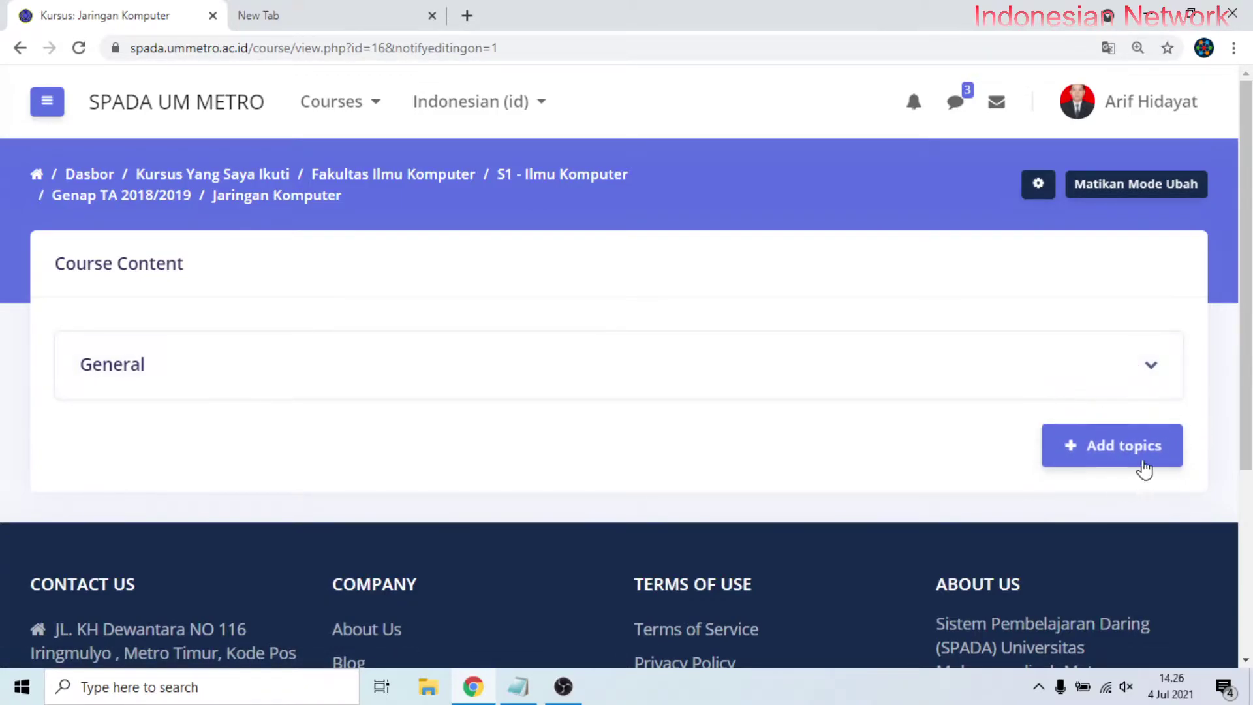
click(1089, 451)
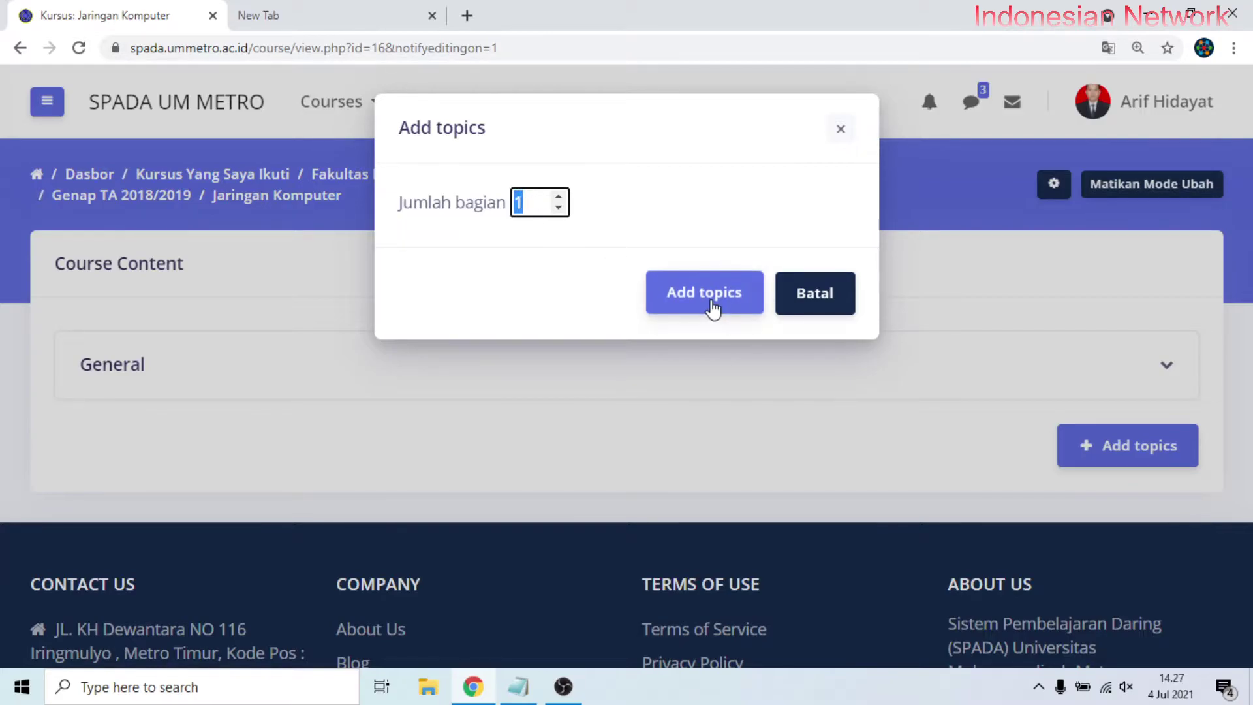
click(711, 301)
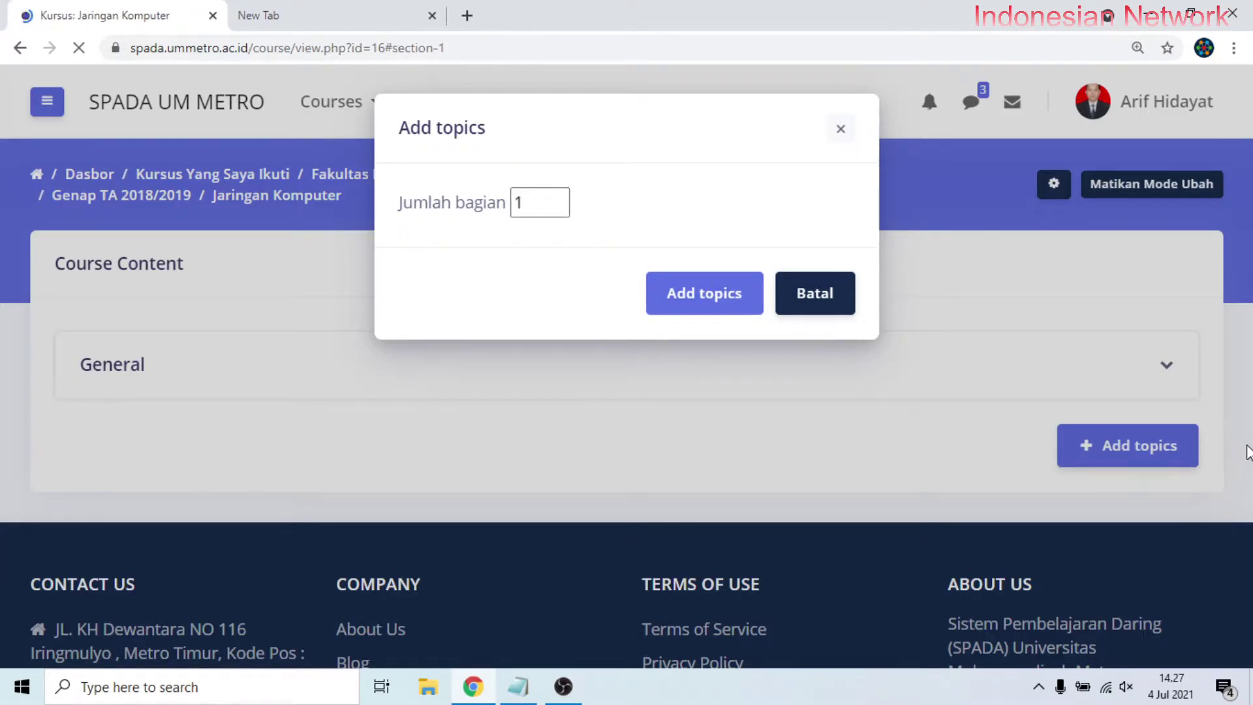
scroll(218, 366, up, 3)
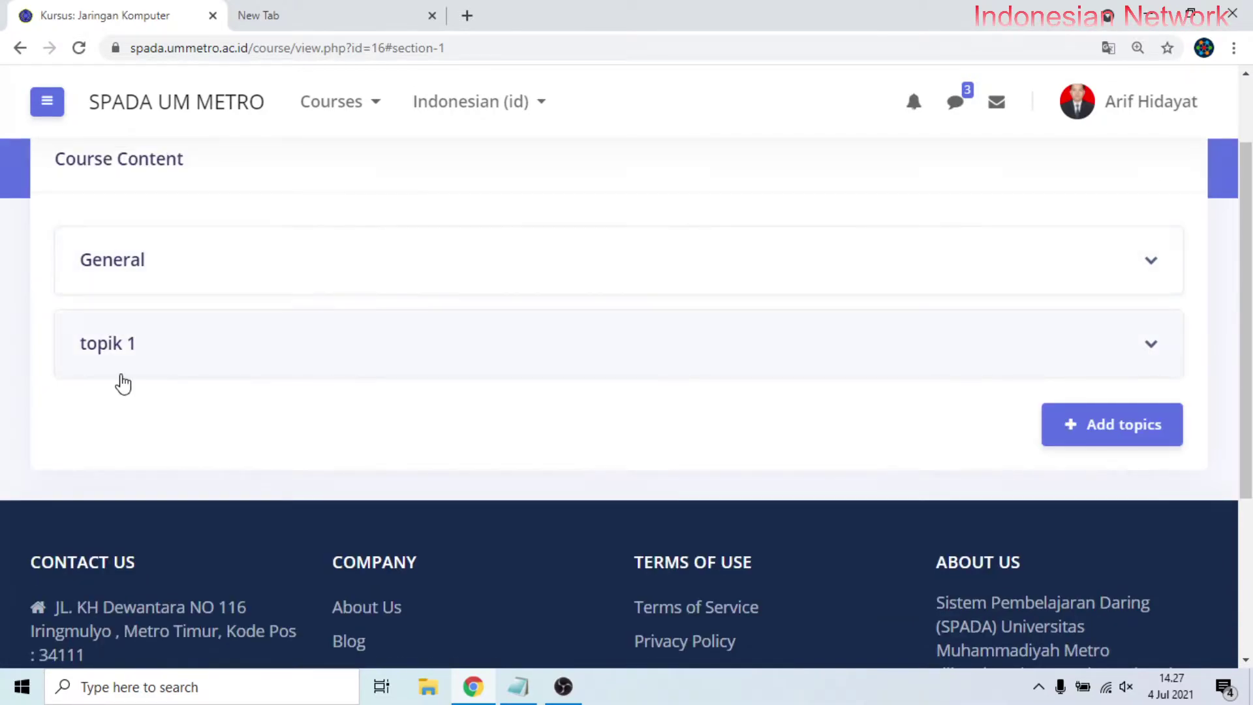
Step: Rename topik 1 to "PERTEMUAN 1# (8 JULI 2018)", then reload the course page and expand the topic
click(1122, 360)
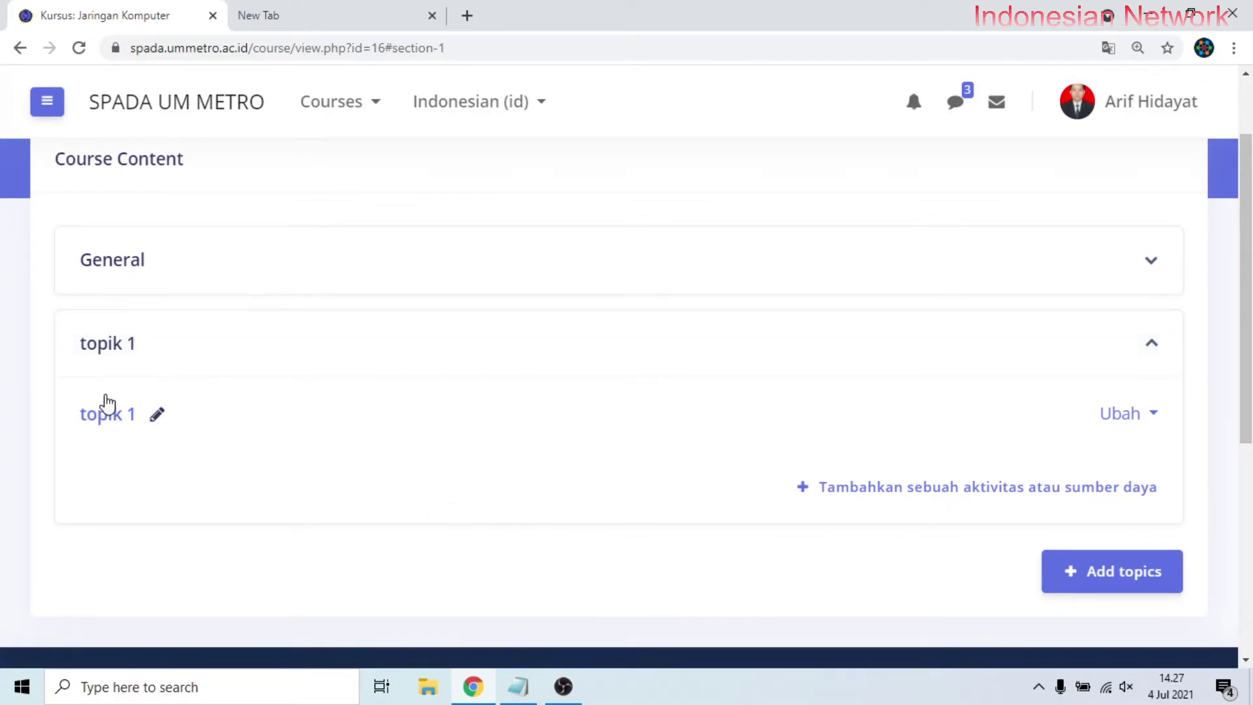
click(145, 418)
text(PERTEMUAN)
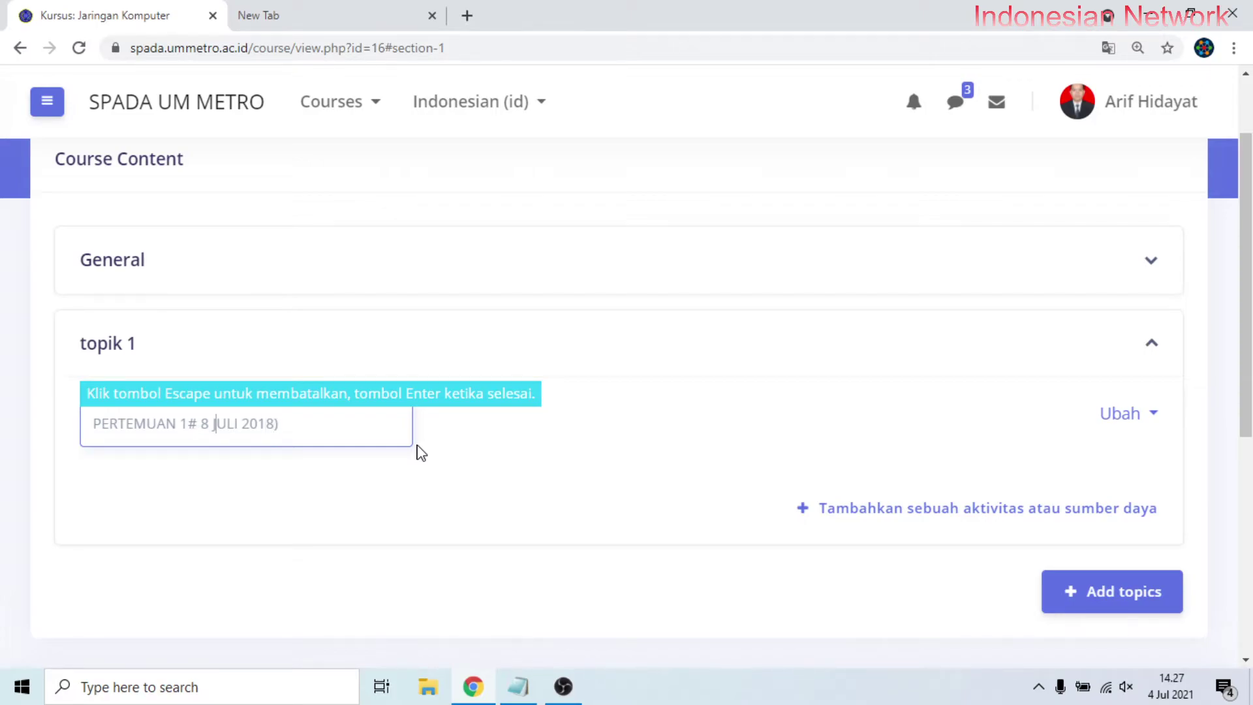
text(()
key(Return)
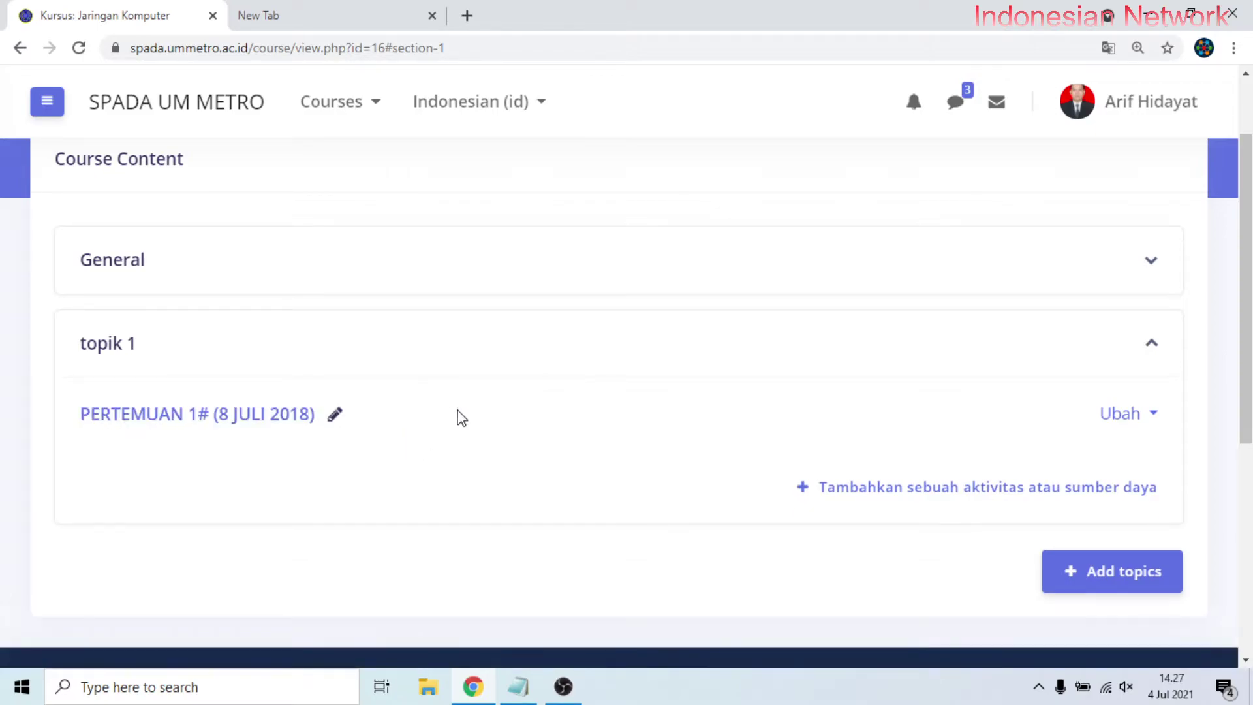
click(79, 48)
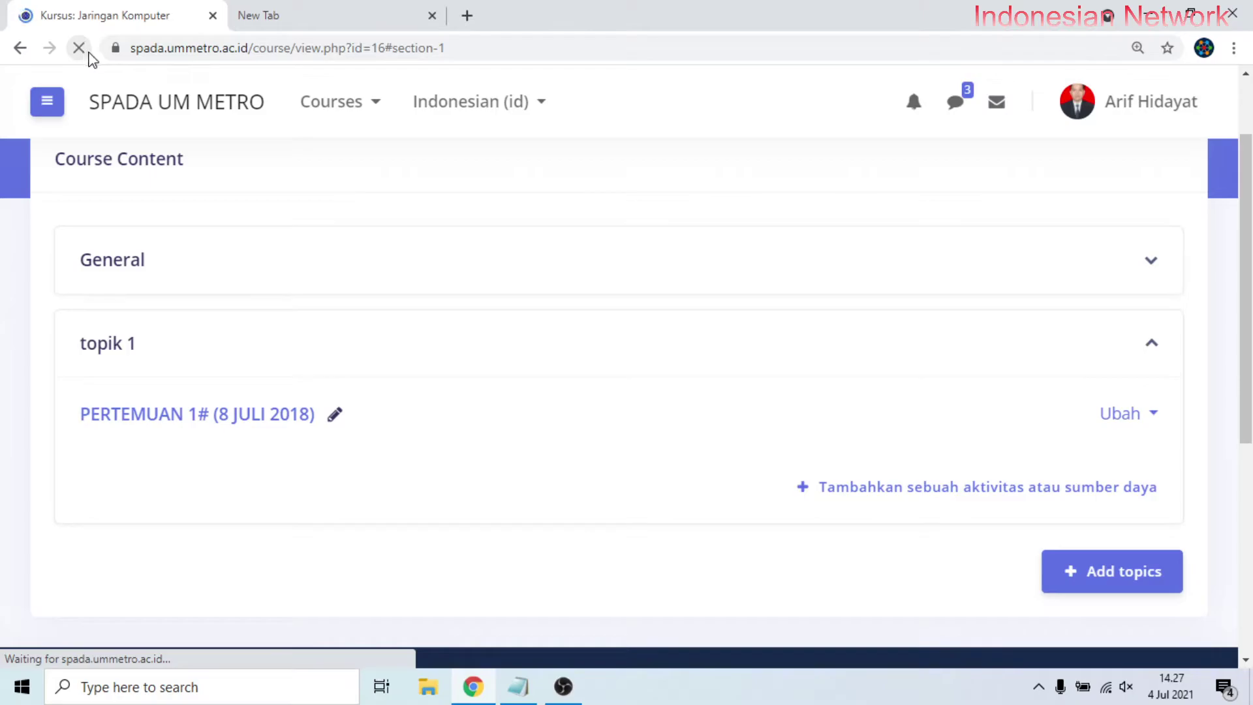
click(221, 348)
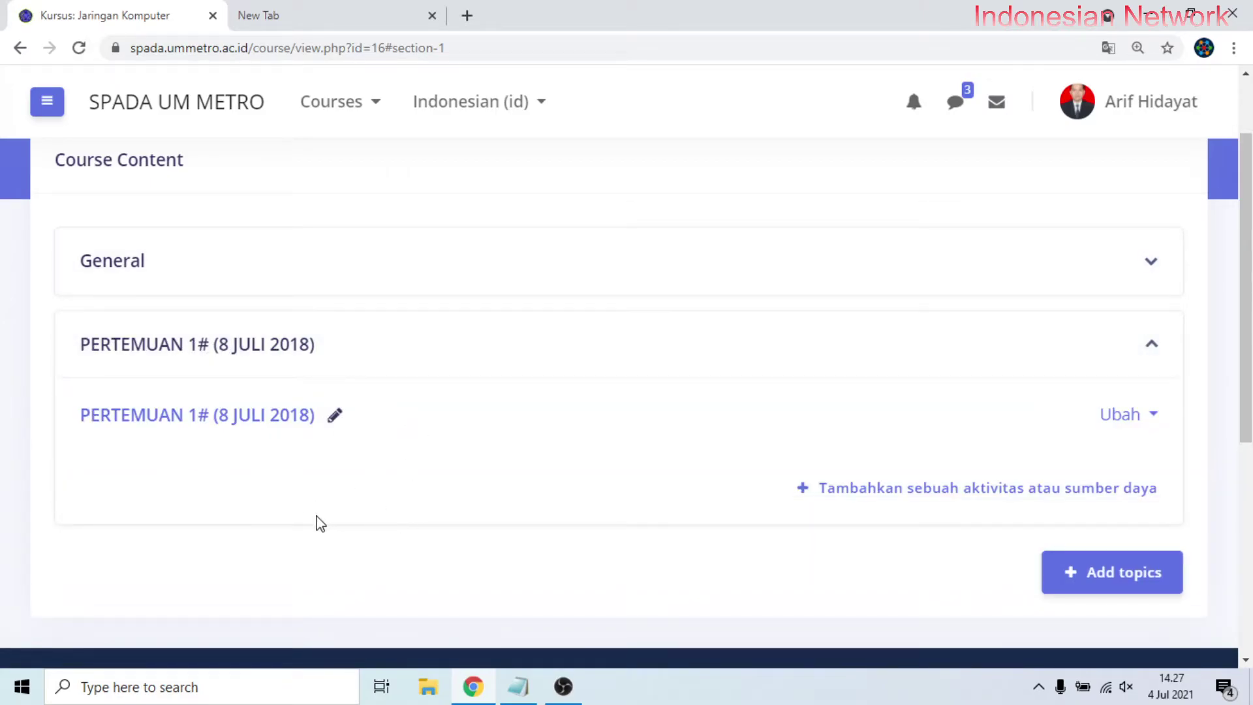
Step: Add 15 more topics to the course
click(1106, 576)
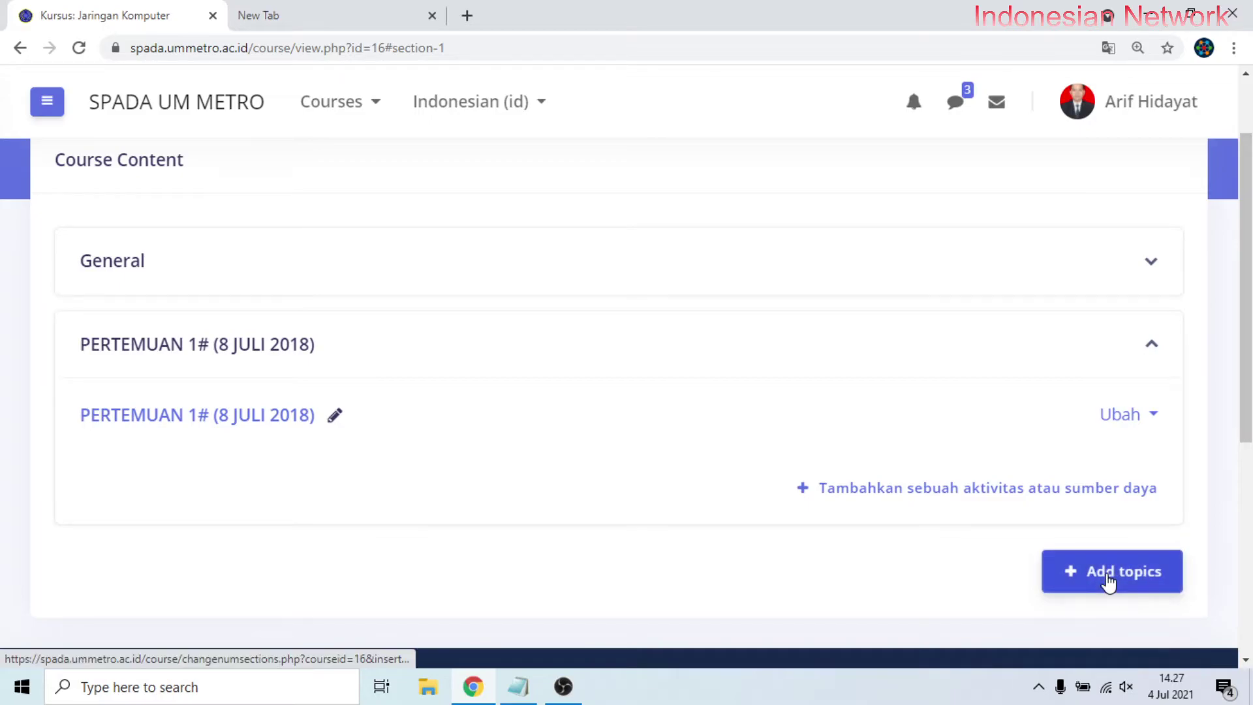
text(15)
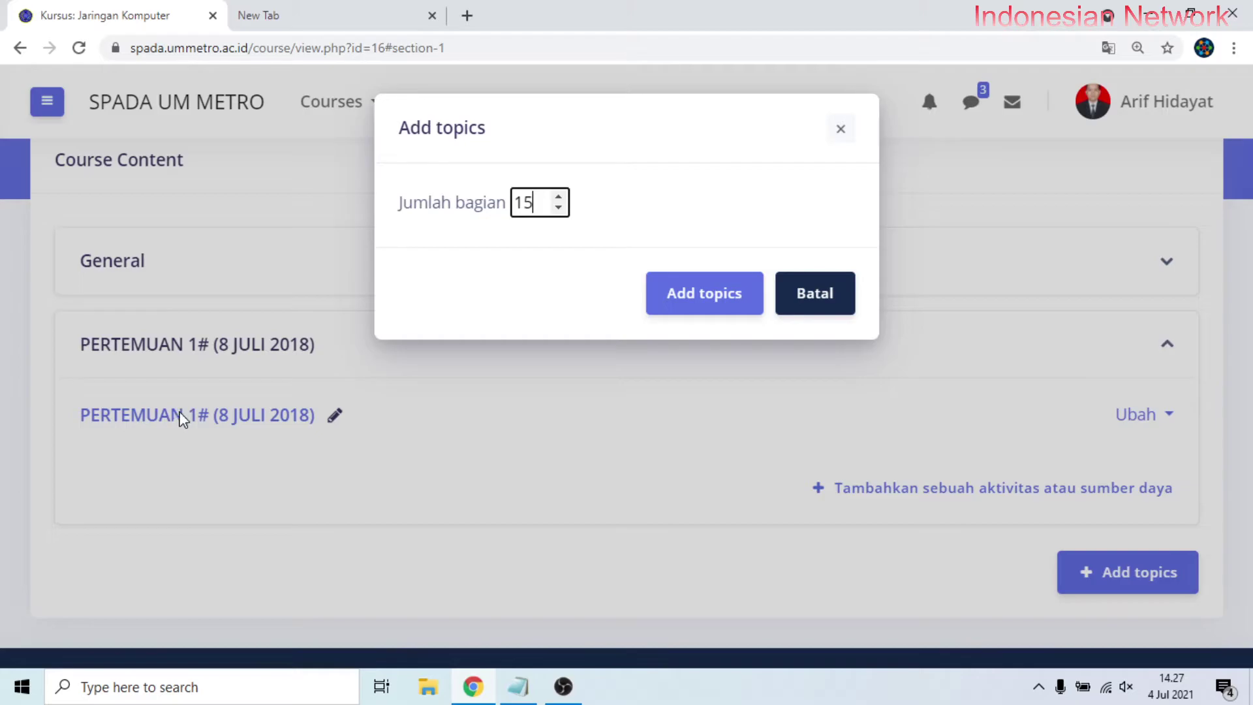
click(731, 311)
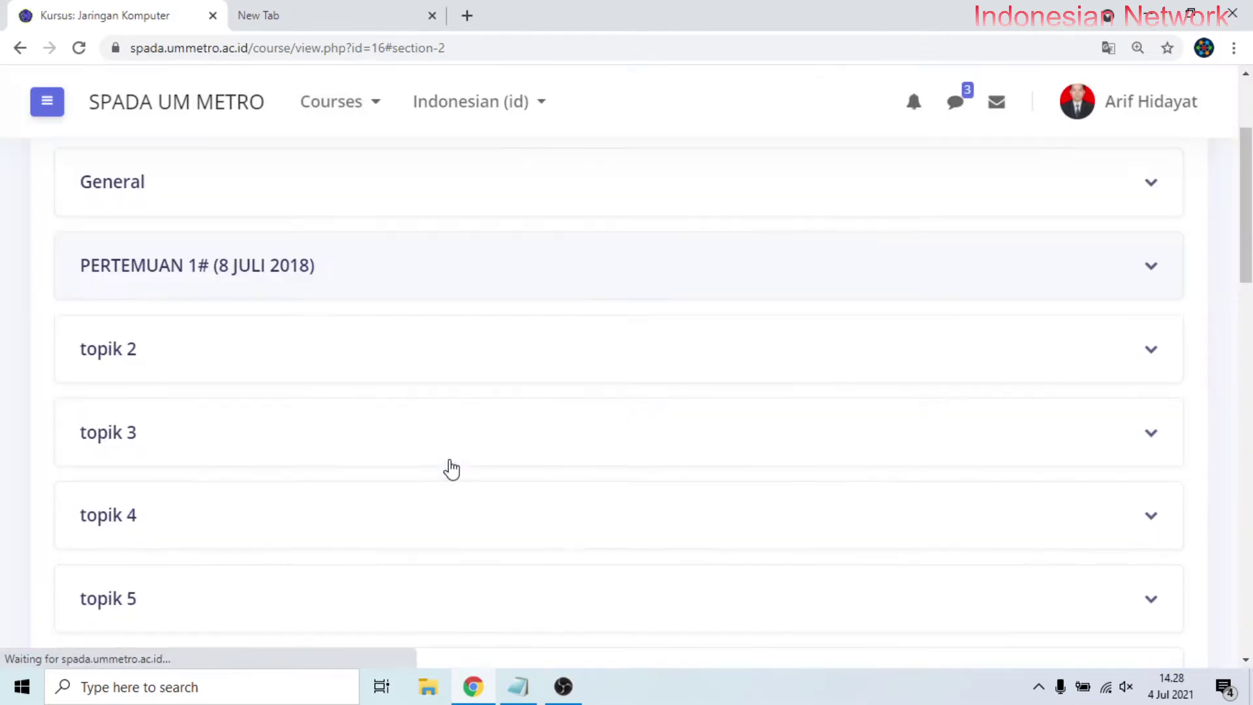
scroll(169, 379, up, 5)
Step: Rename topik 2 to "PERTEMUAN 2 # MEDIA TRANSMISI ( 16 JULI 2018)" and reload the course page
click(140, 448)
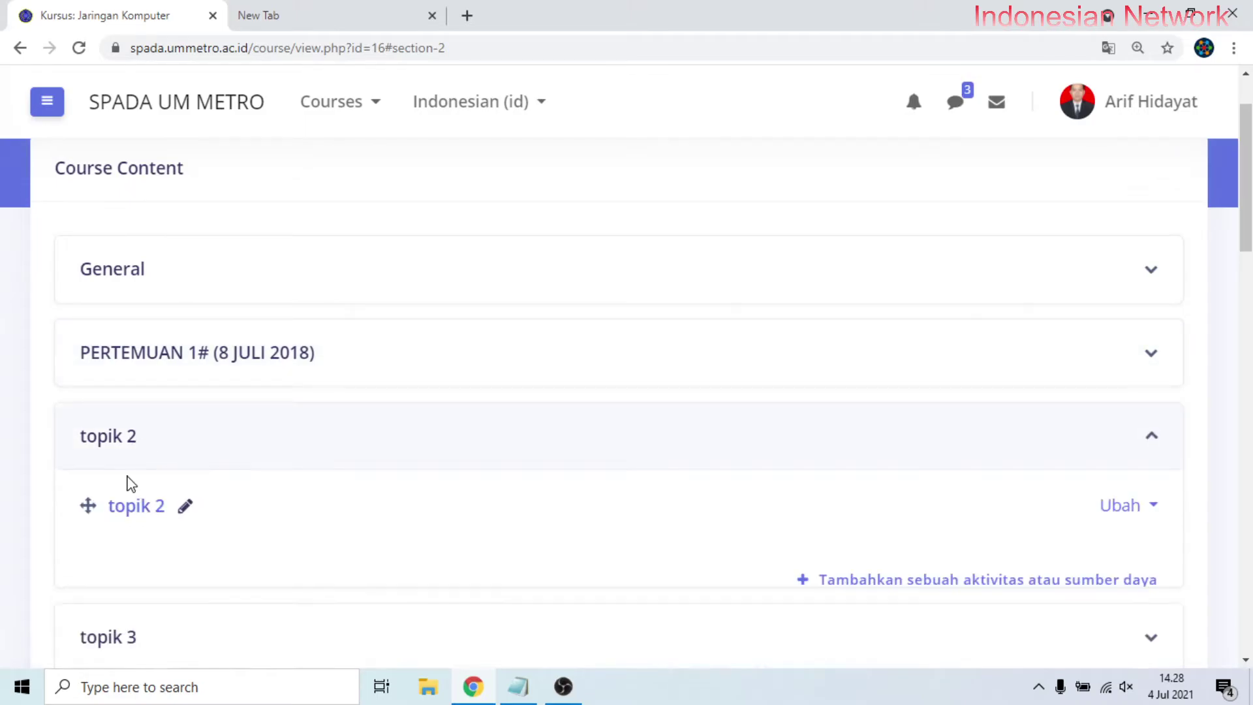
scroll(144, 535, down, 3)
scroll(206, 470, up, 1)
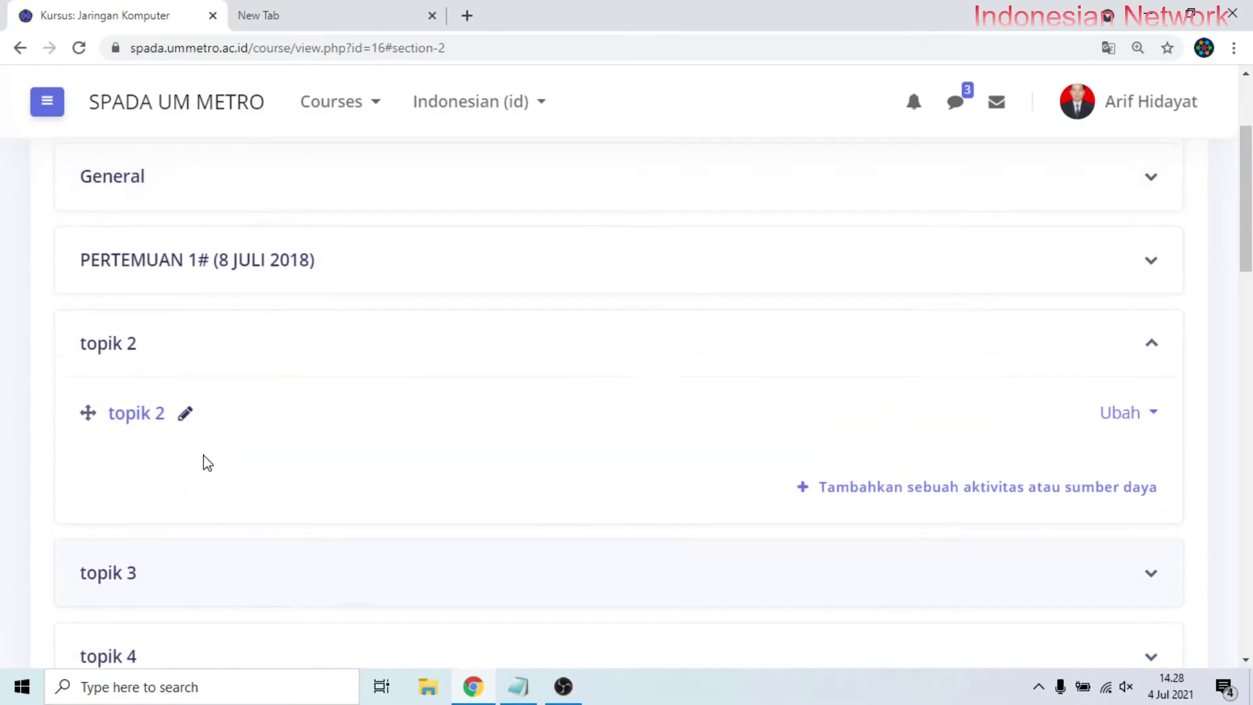
click(186, 410)
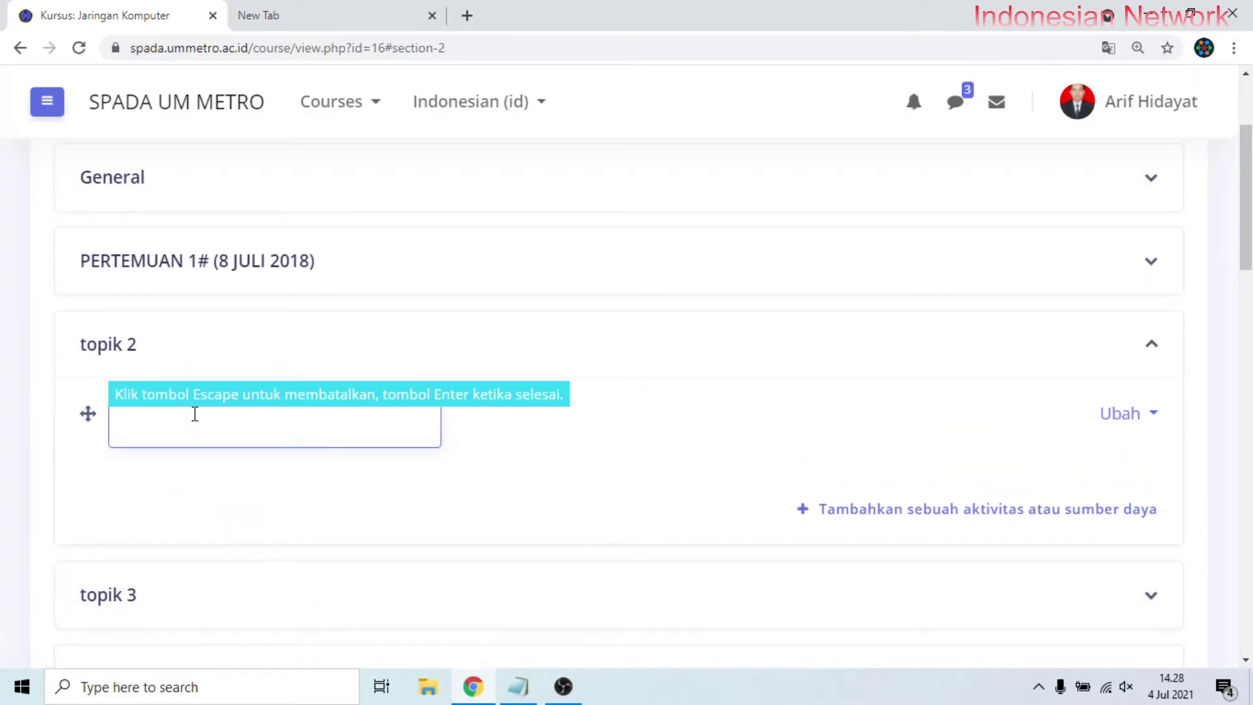
text(PERTEMUAN 2 # MEDIA TRANSMISI)
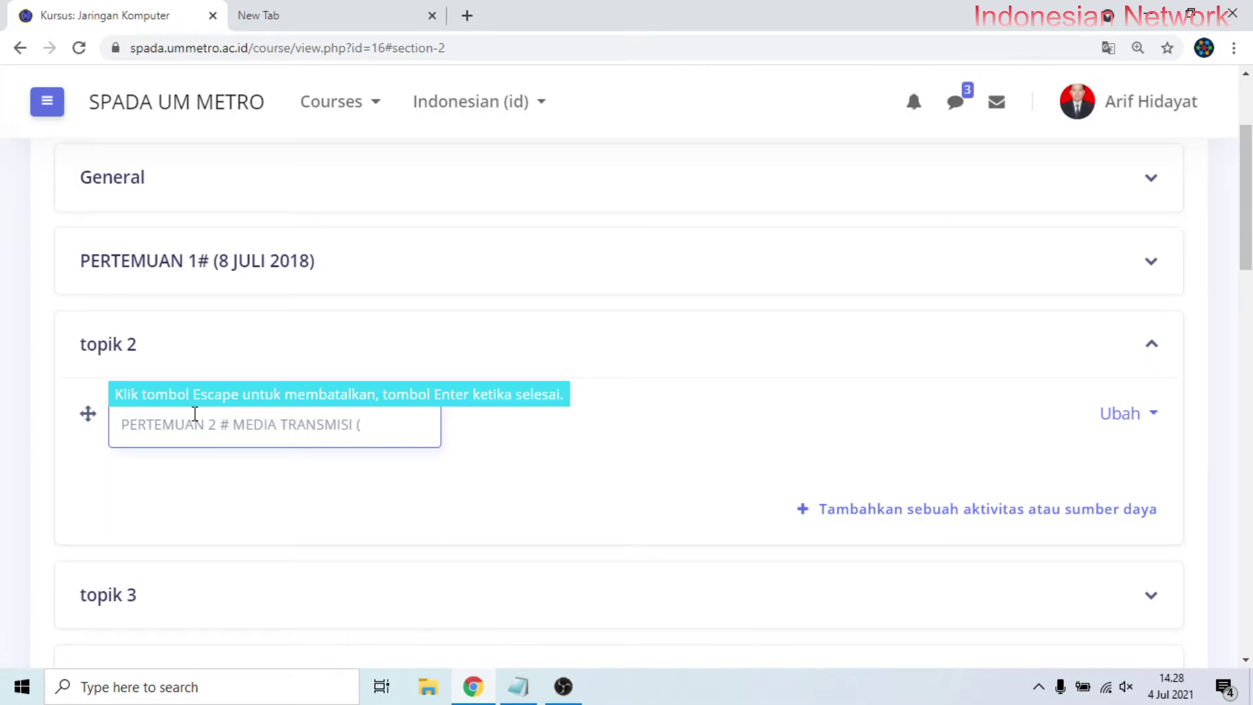
text( ( 16 JULI 20)
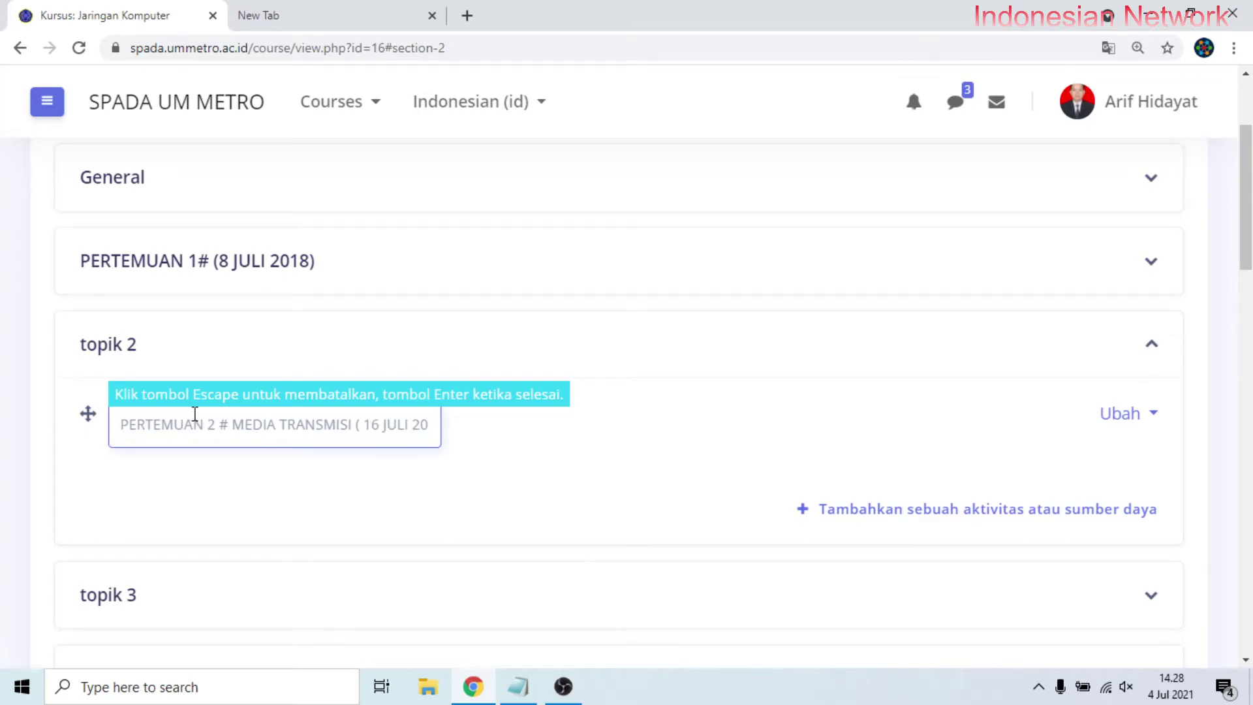
text(18))
key(Return)
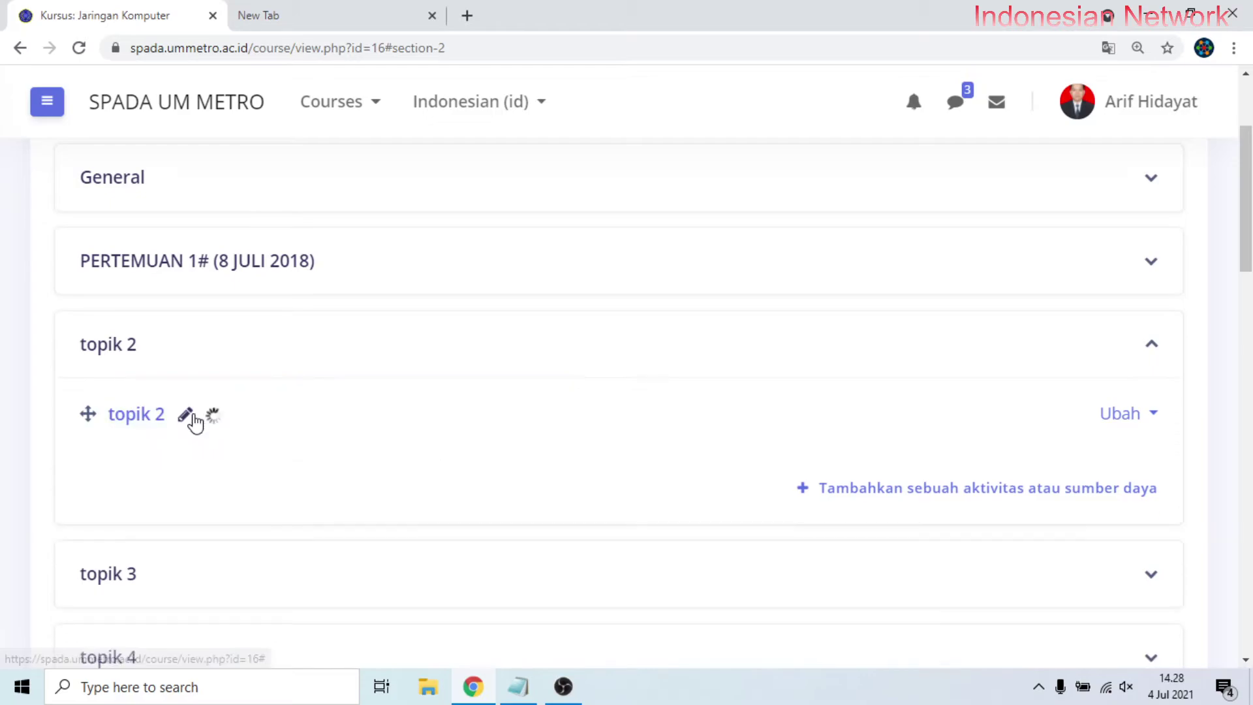
click(78, 47)
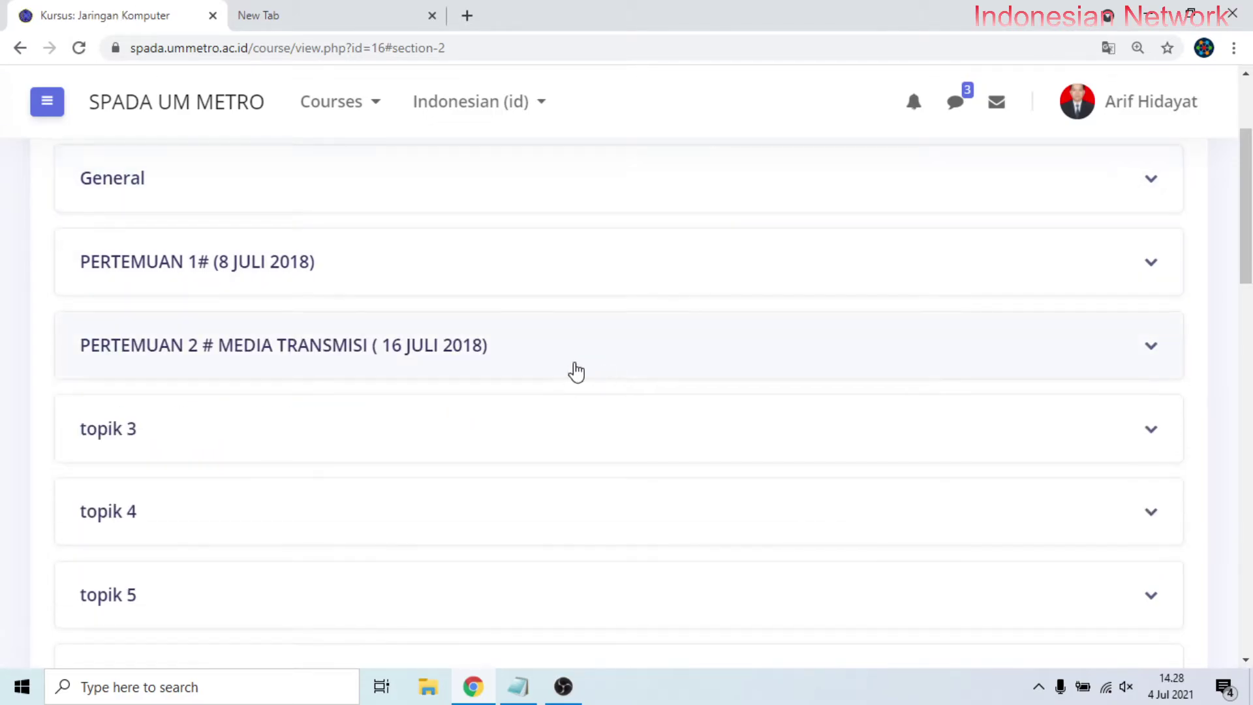
Step: Expand both renamed meeting topics and open the edit form of PERTEMUAN 1# (8 JULI 2018)
click(576, 363)
click(513, 283)
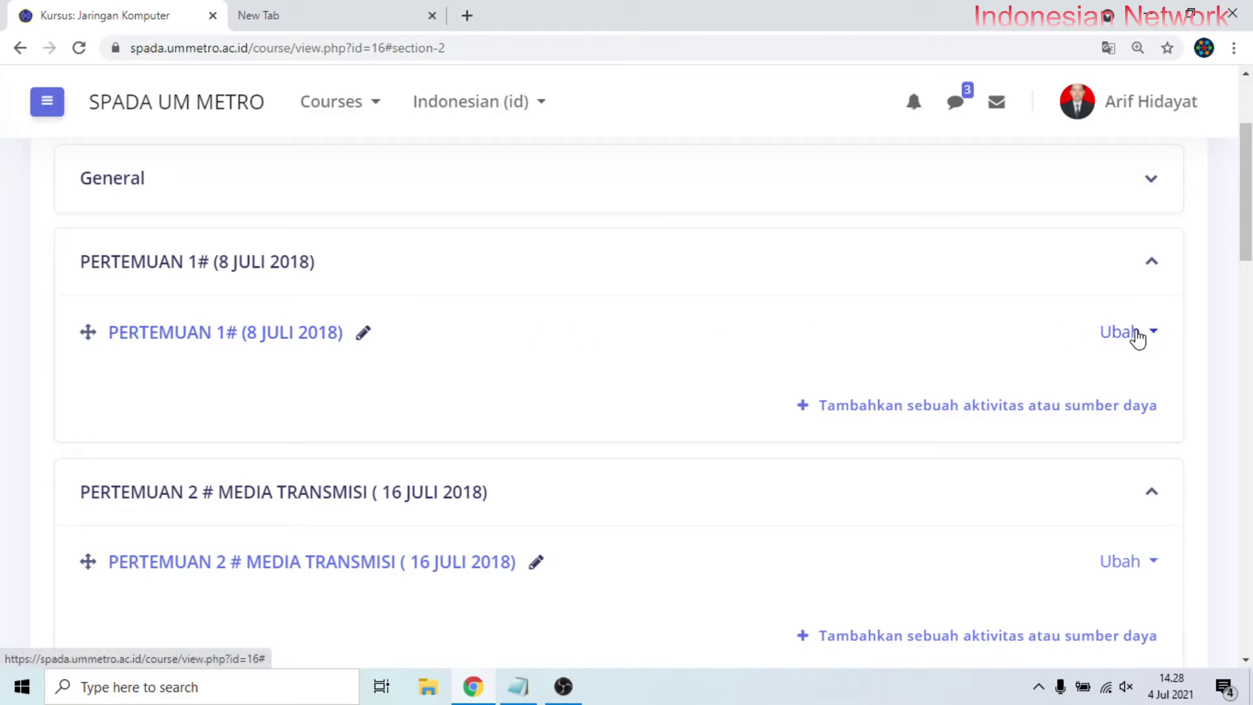
click(1139, 337)
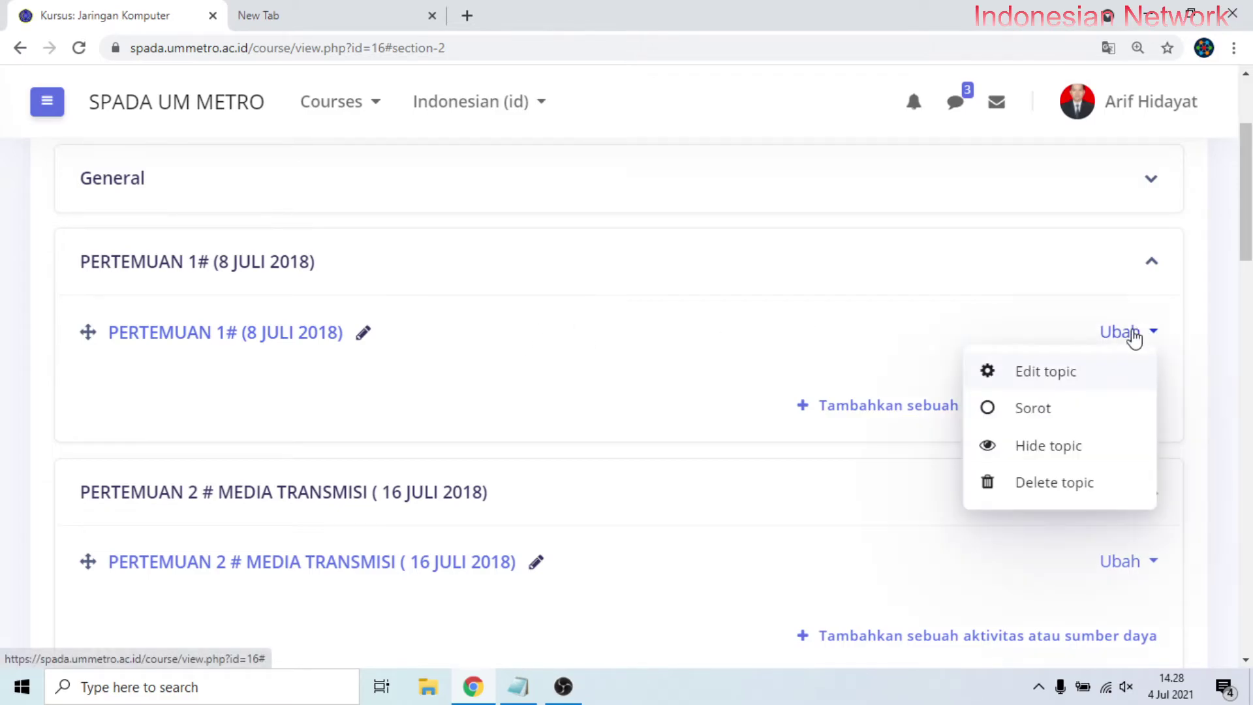
click(1048, 374)
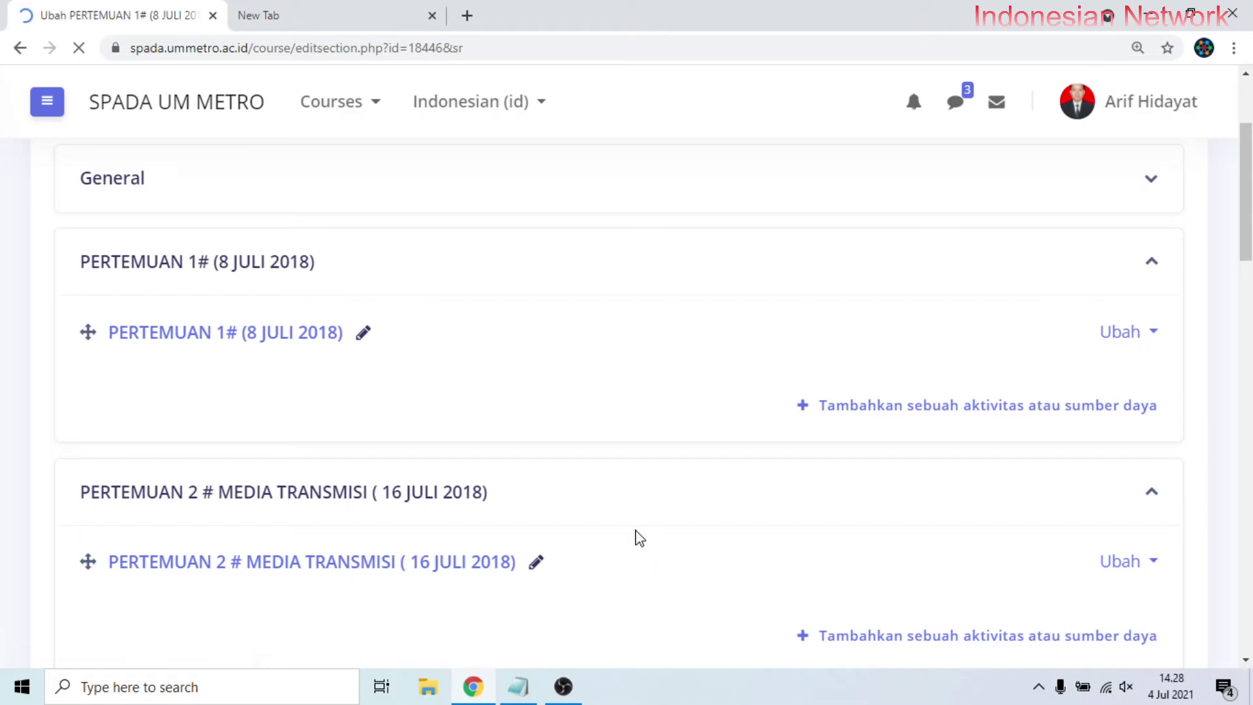
scroll(555, 470, down, 3)
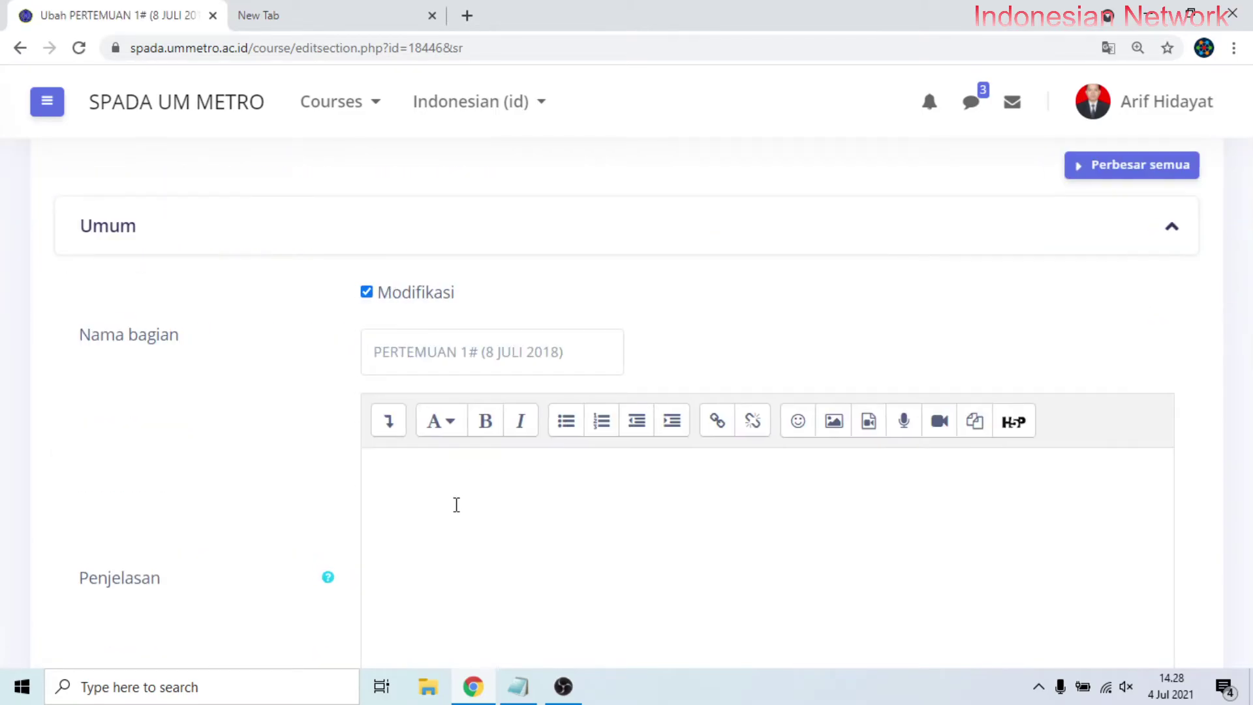
Step: Write the description of PERTEMUAN 1# as three lines: PERKENALAN, KONTRAK and PENYAMPAIAN RPS
click(481, 513)
scroll(483, 509, down, 1)
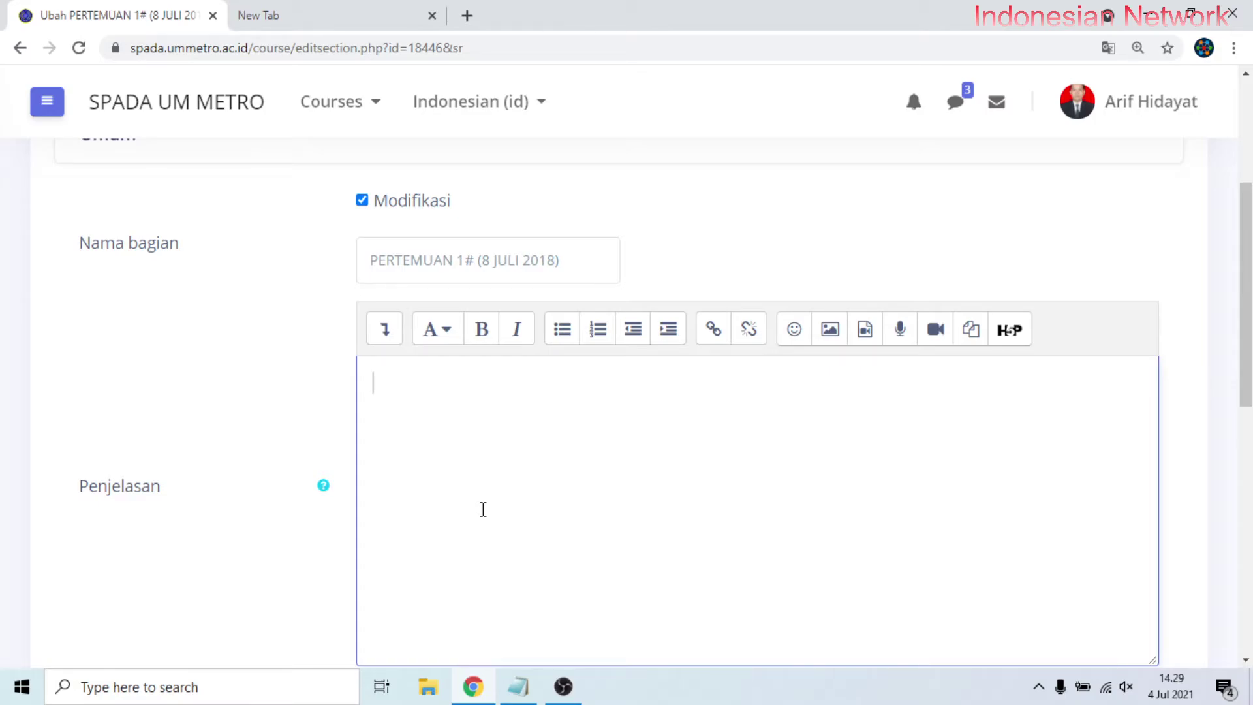
text(PERKENALAN)
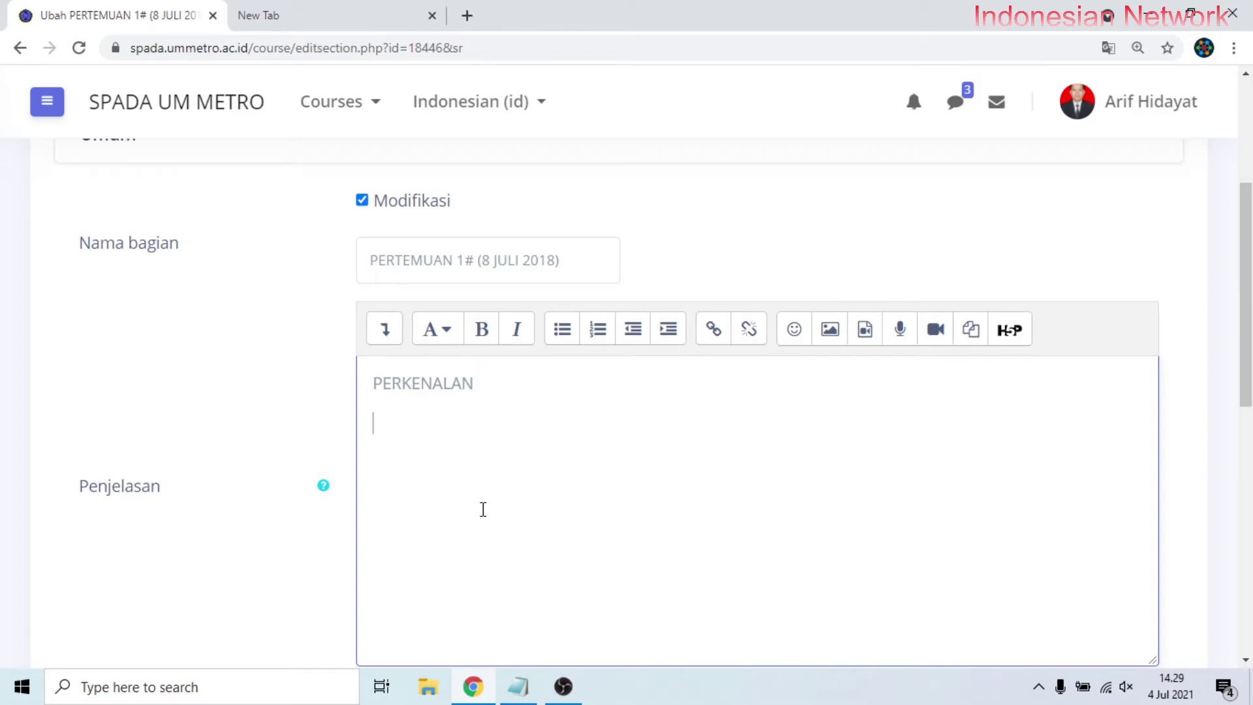
key(Return)
text(KONRA)
key(BackSpace)
key(BackSpace)
text(TRA[EM)
key(BackSpace)
key(BackSpace)
text(PENYAM)
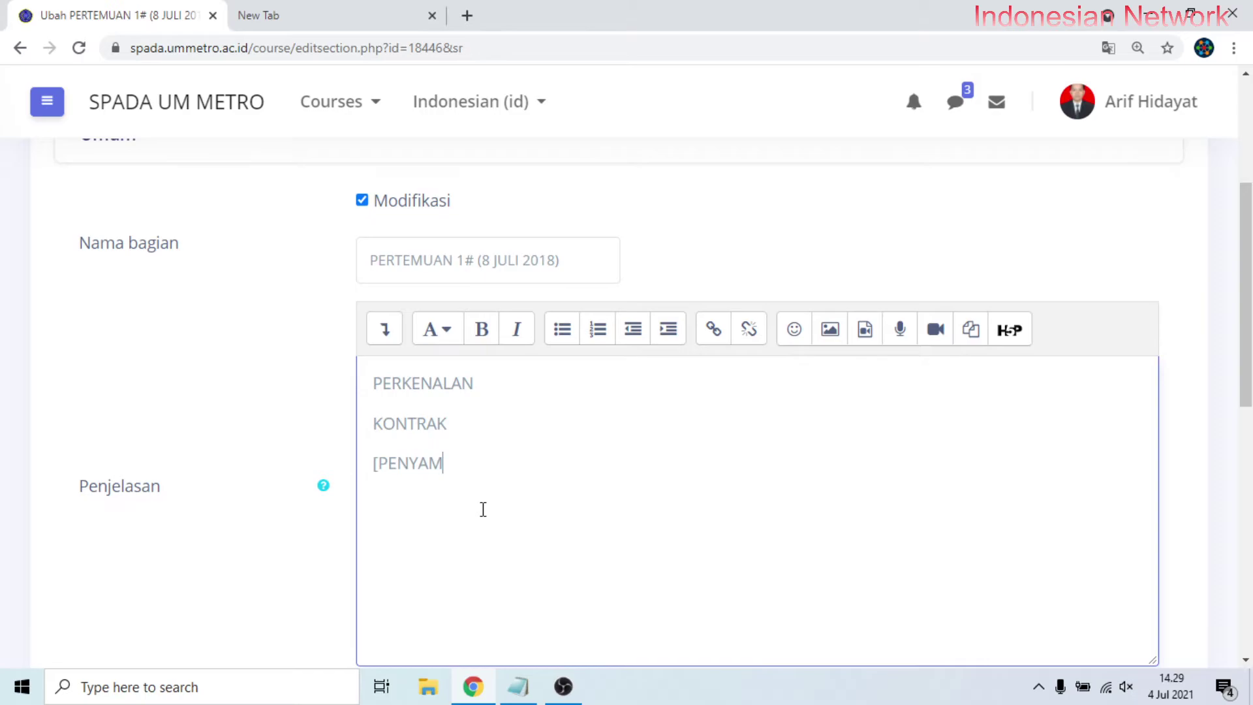
text(PAIAN RPS)
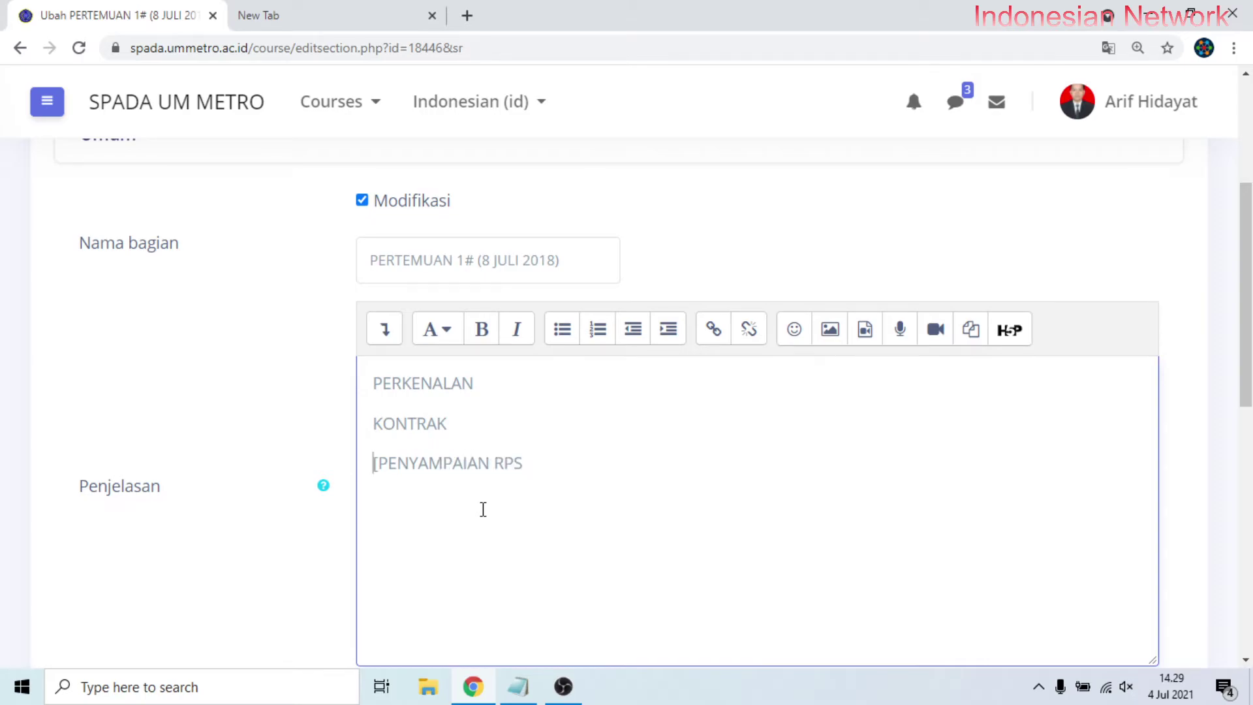
key(Delete)
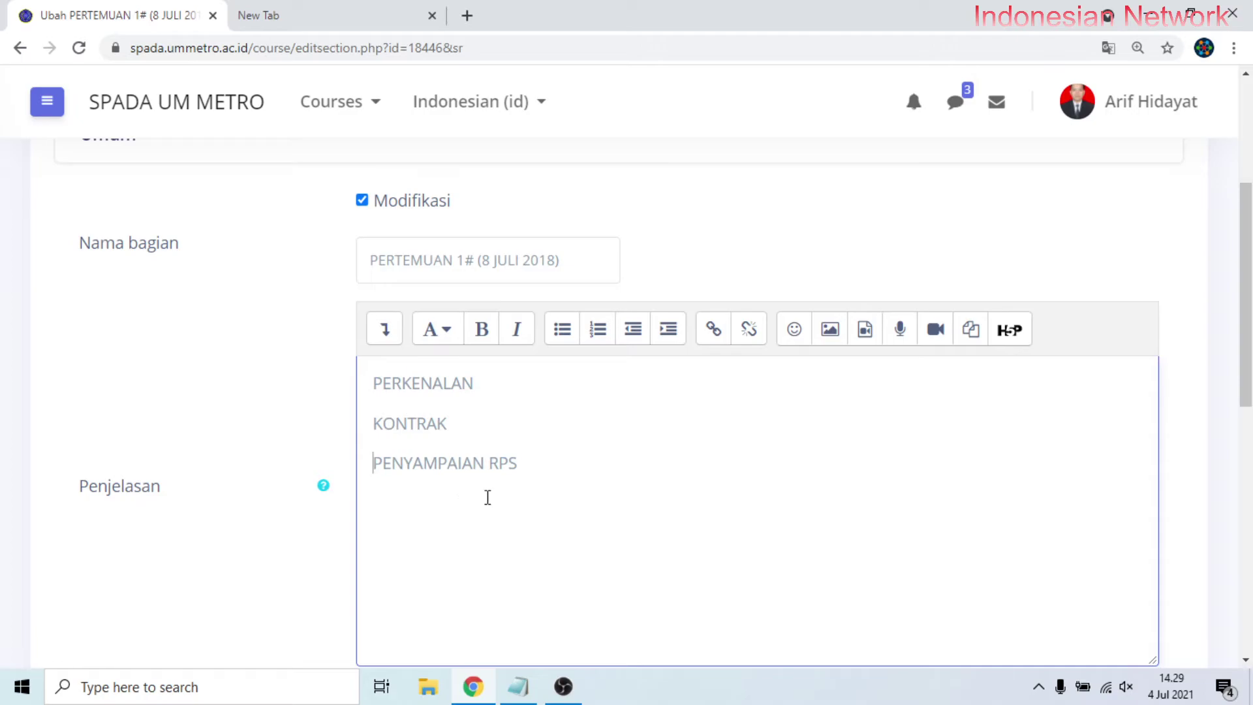
Step: Add the line "LINK ZOOM:" below the RPS line and save the topic's changes
text(LINK ZOOM:)
scroll(569, 494, down, 3)
click(461, 622)
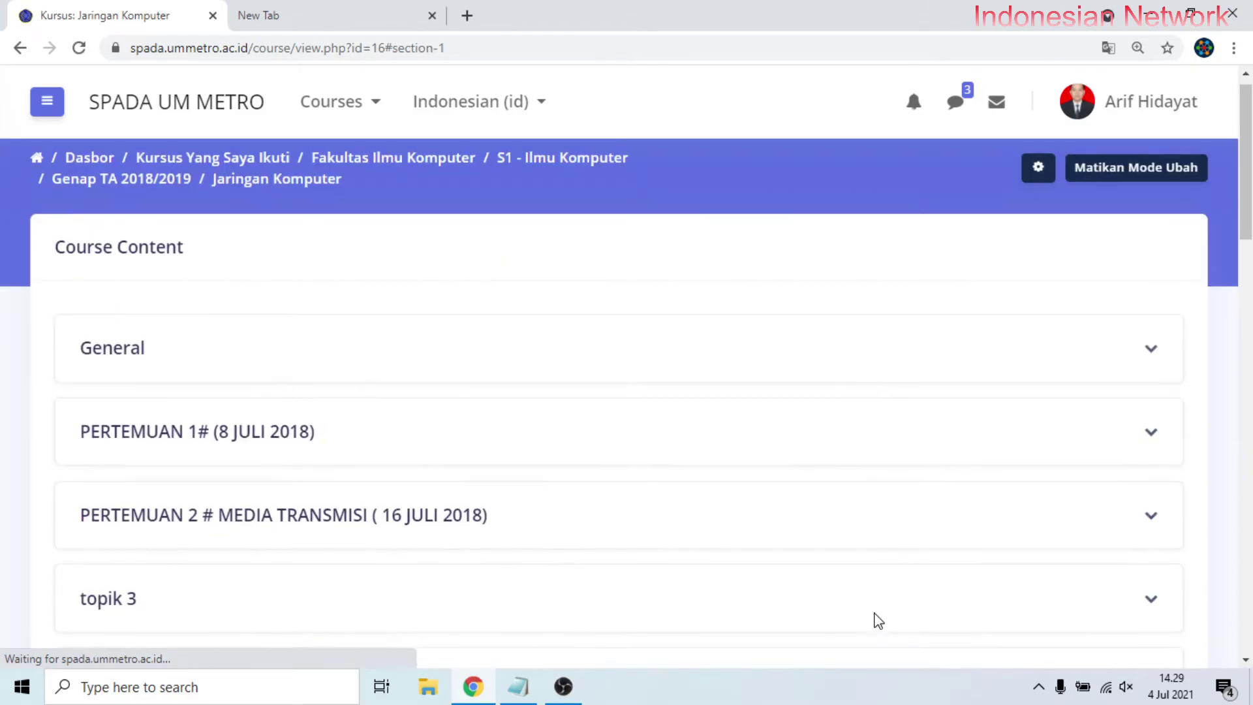
Step: Expand PERTEMUAN 1# (8 JULI 2018) to check its description, and collapse it again
click(1137, 364)
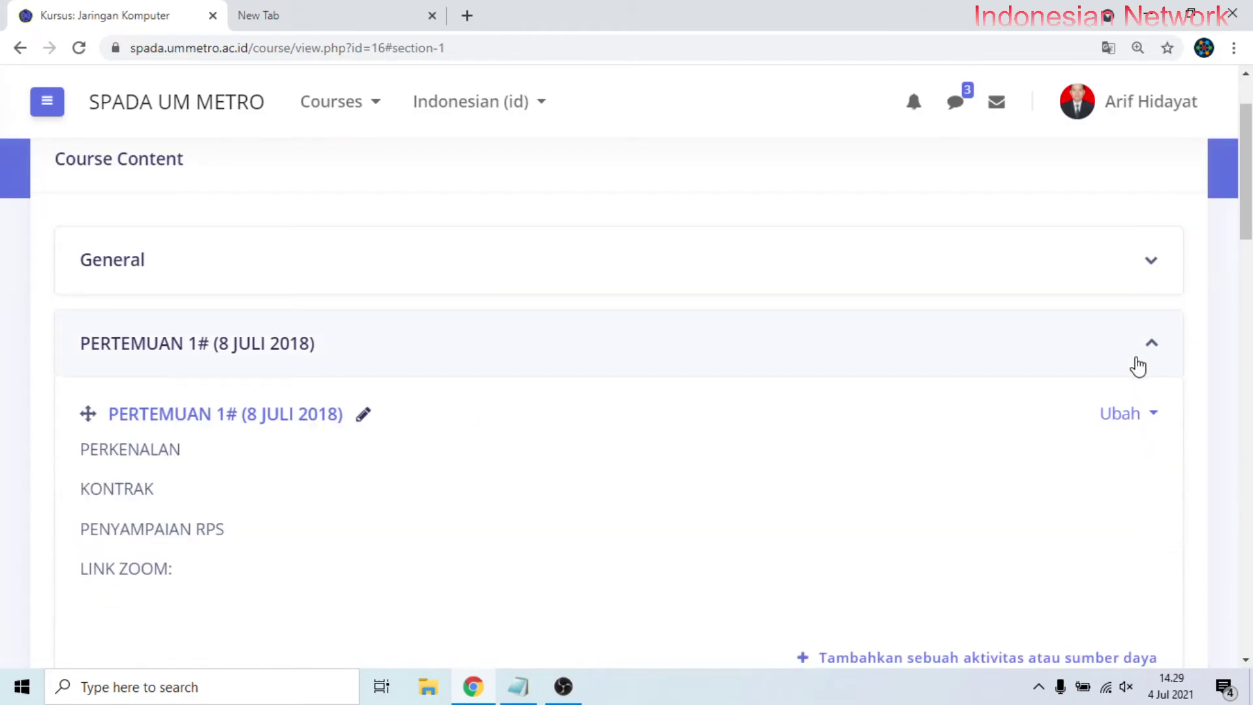
click(1138, 366)
click(1138, 367)
click(1138, 367)
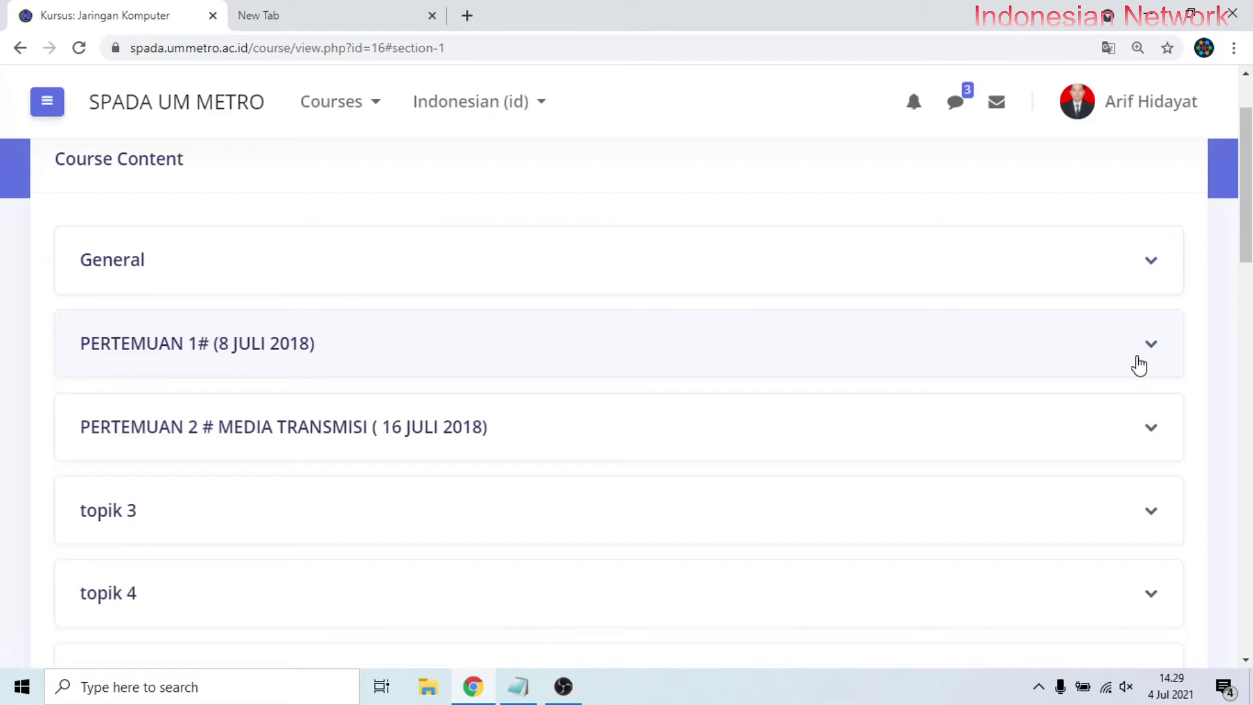
Step: Expand PERTEMUAN 2 # MEDIA TRANSMISI ( 16 JULI 2018) and look at its topic editing options
click(713, 446)
scroll(714, 443, down, 1)
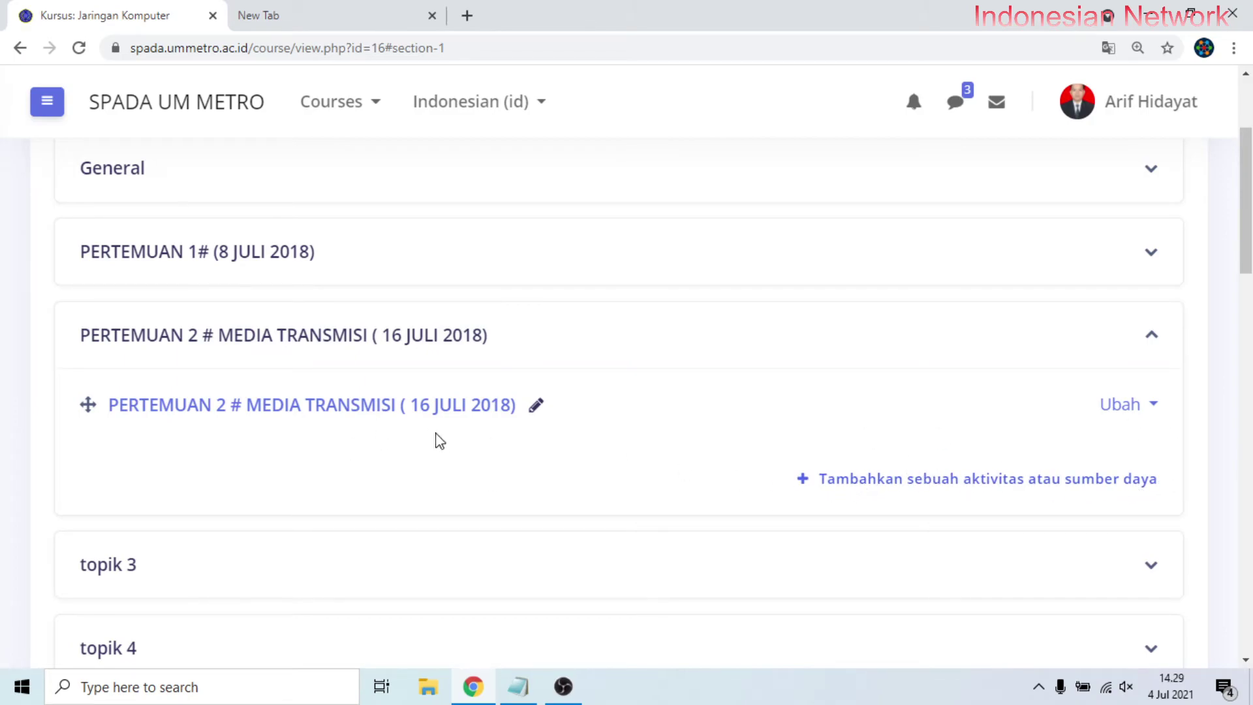
click(1118, 405)
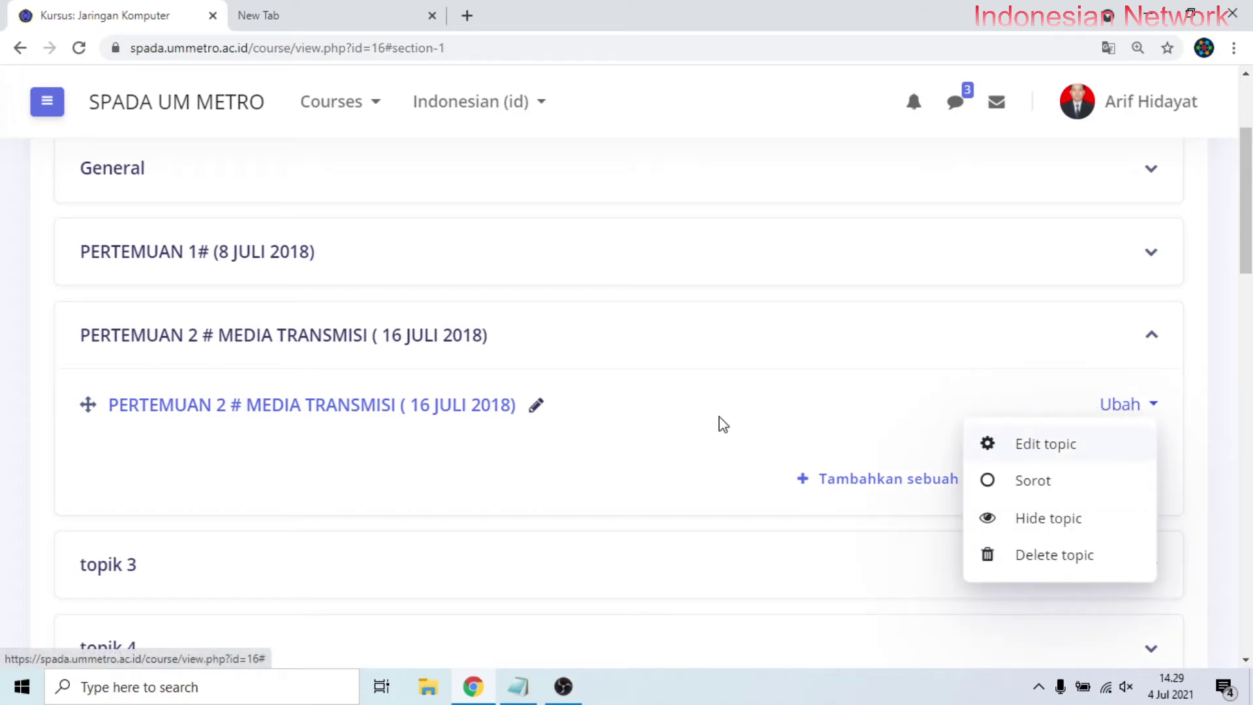
click(668, 442)
click(1151, 347)
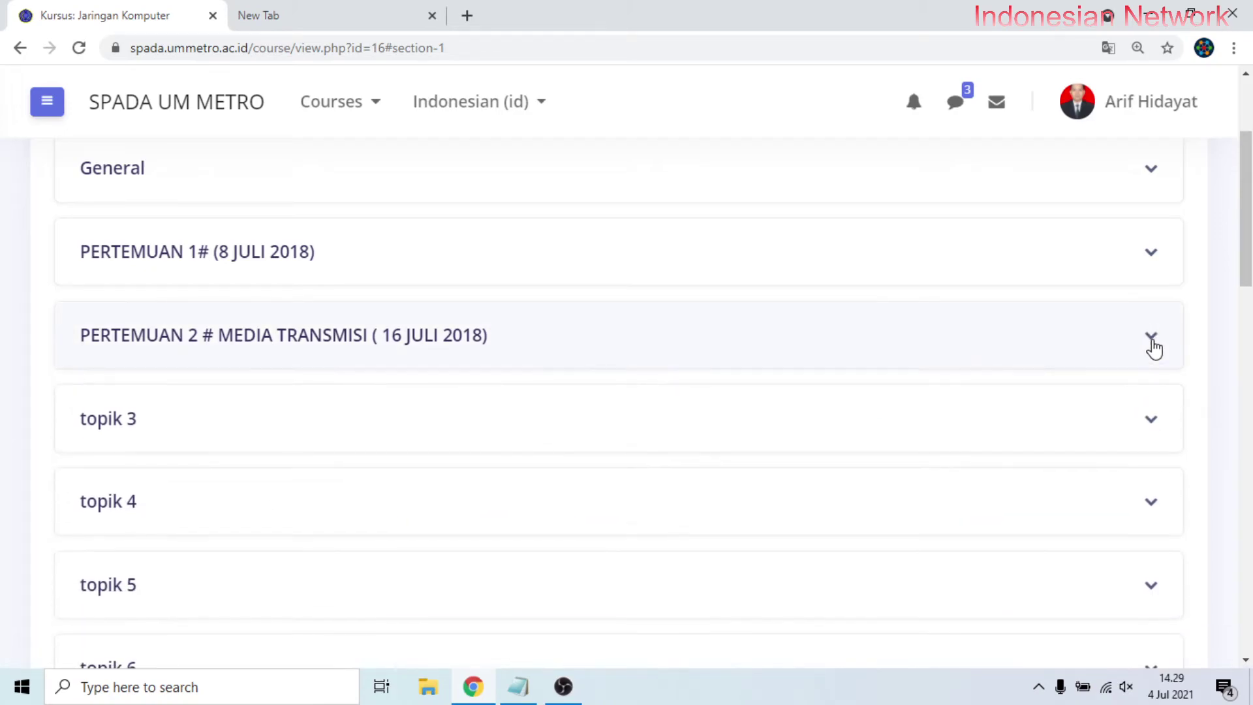
click(1154, 348)
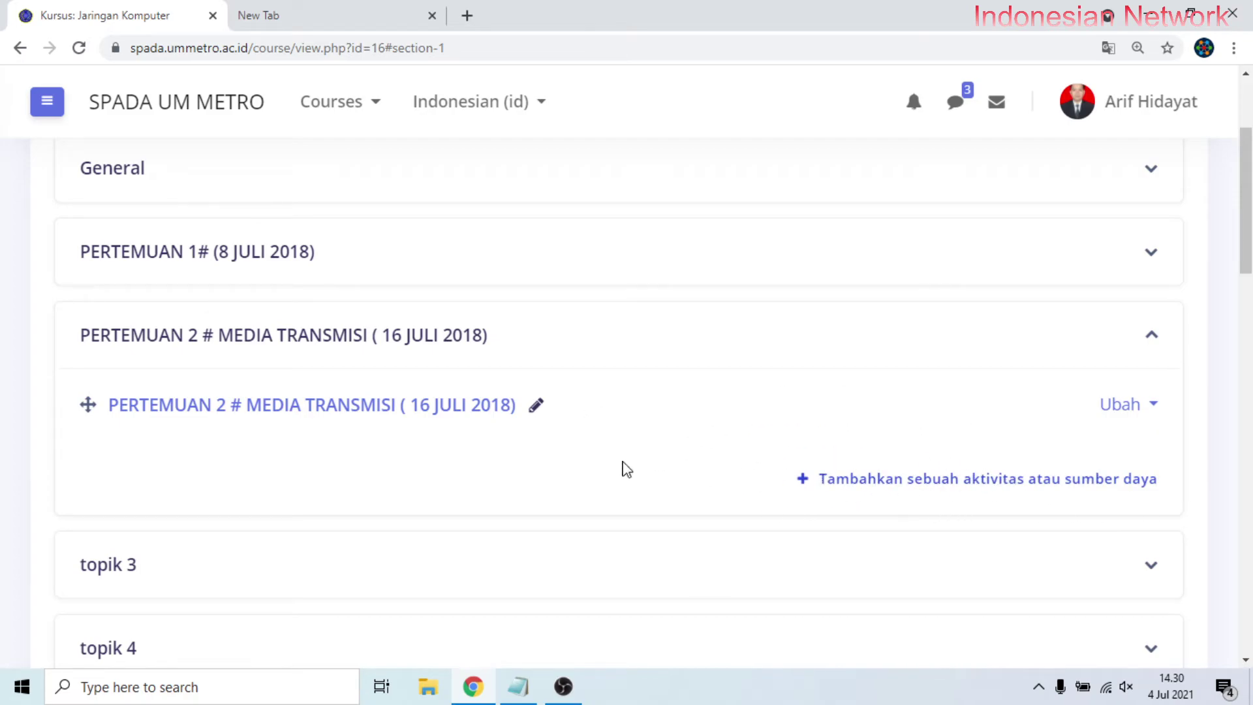
Step: Add a File resource to PERTEMUAN 2 and name it "MATERI BACAAN MEDIA TRANSMISI"
click(865, 496)
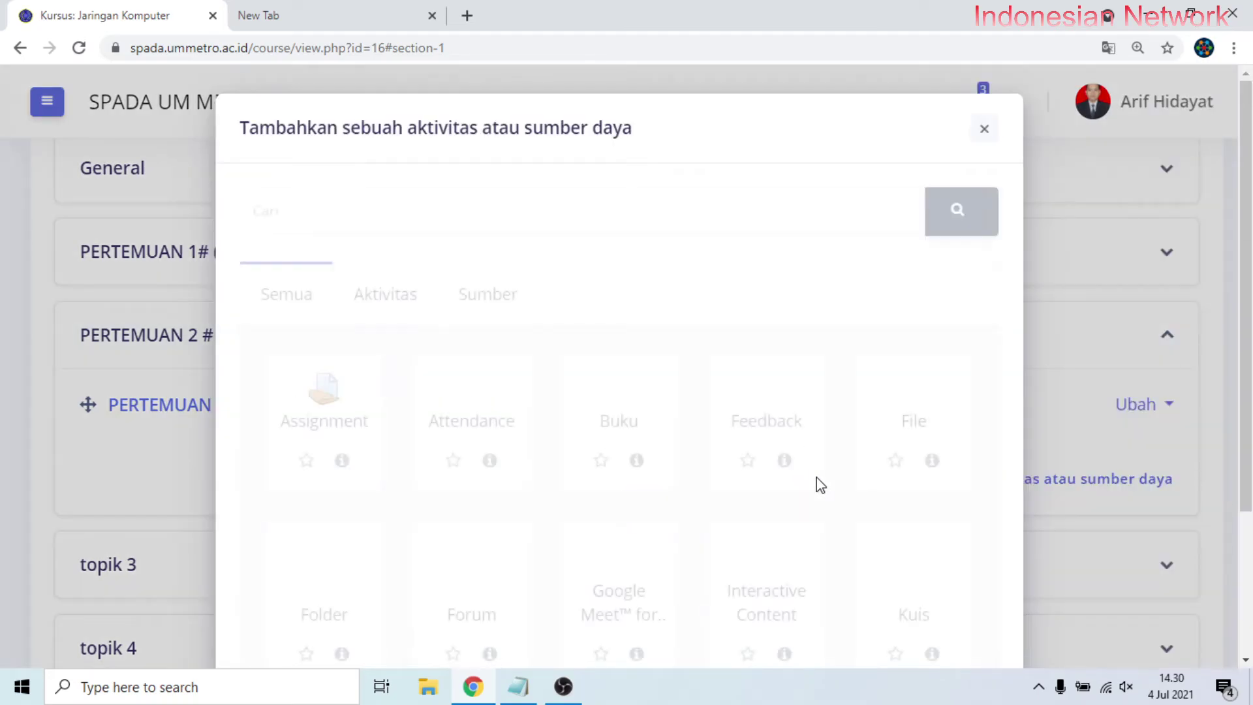
scroll(855, 499, down, 2)
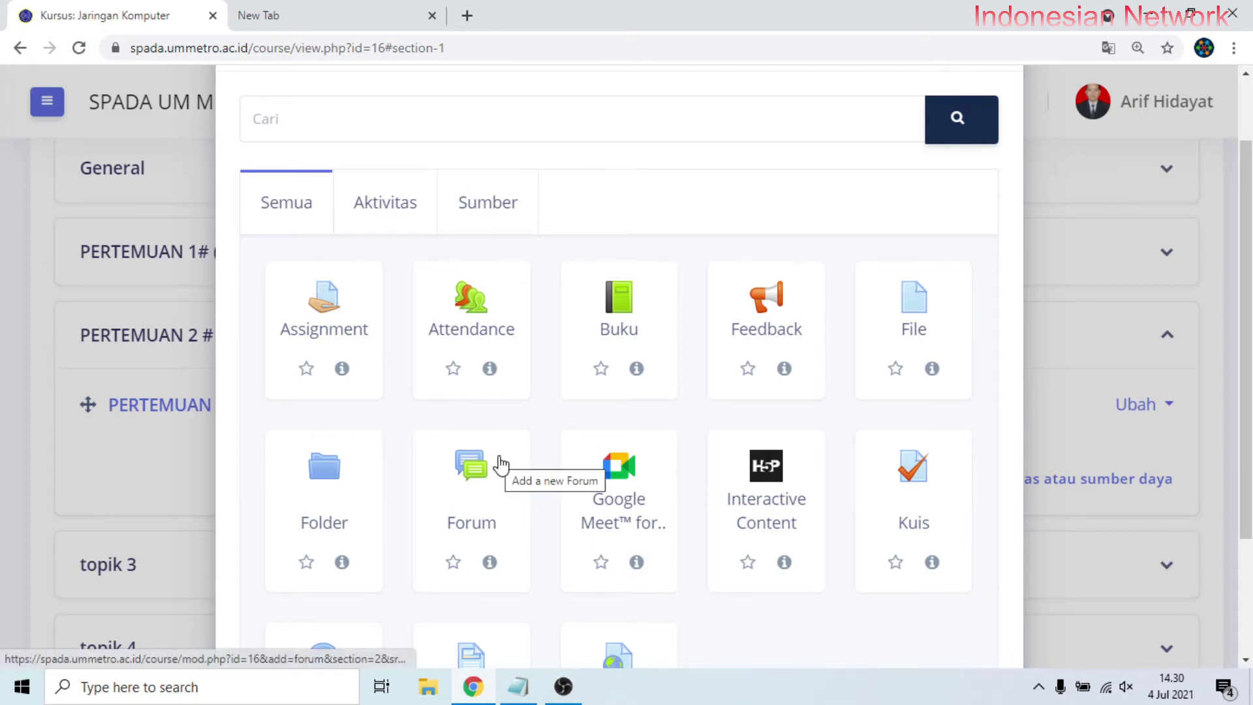
click(934, 317)
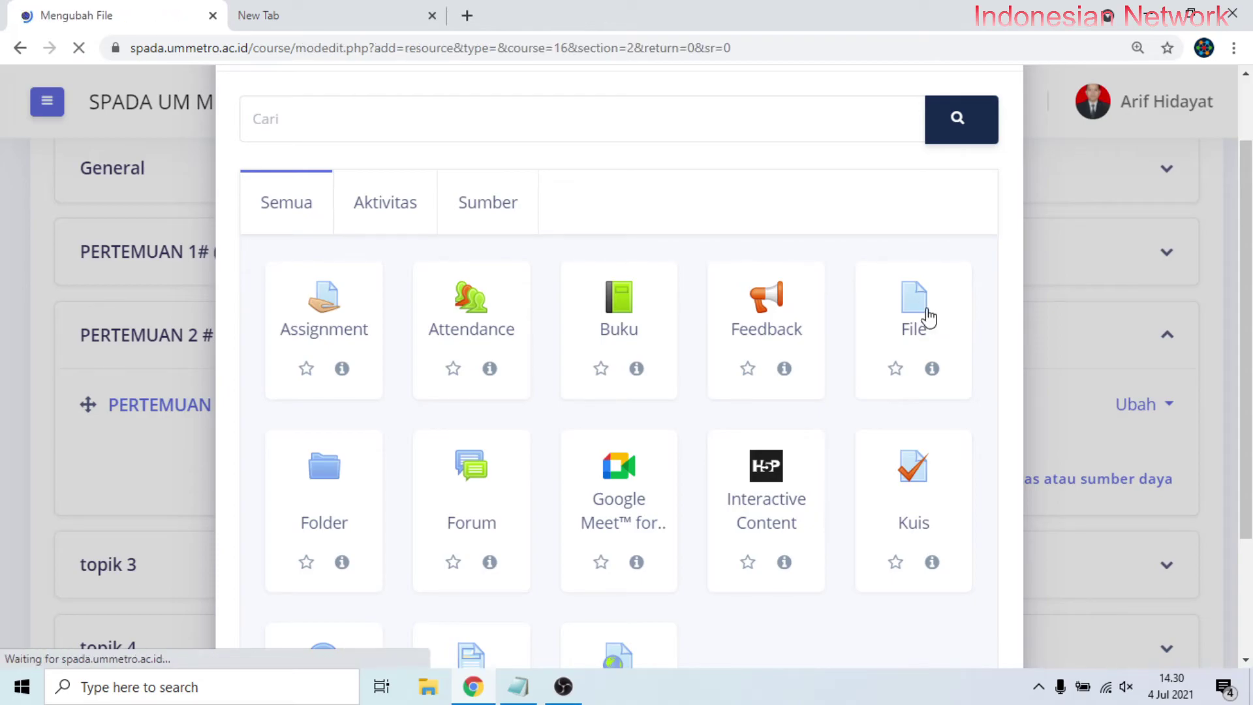
scroll(925, 316, down, 3)
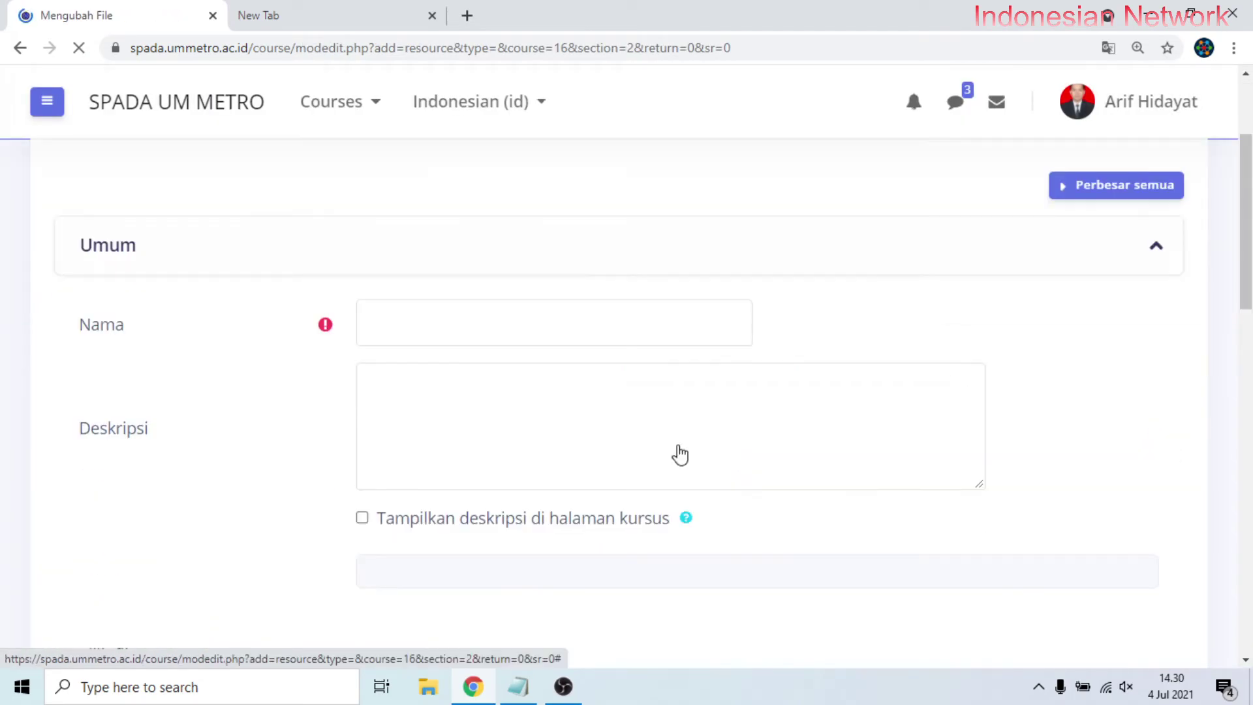
click(454, 319)
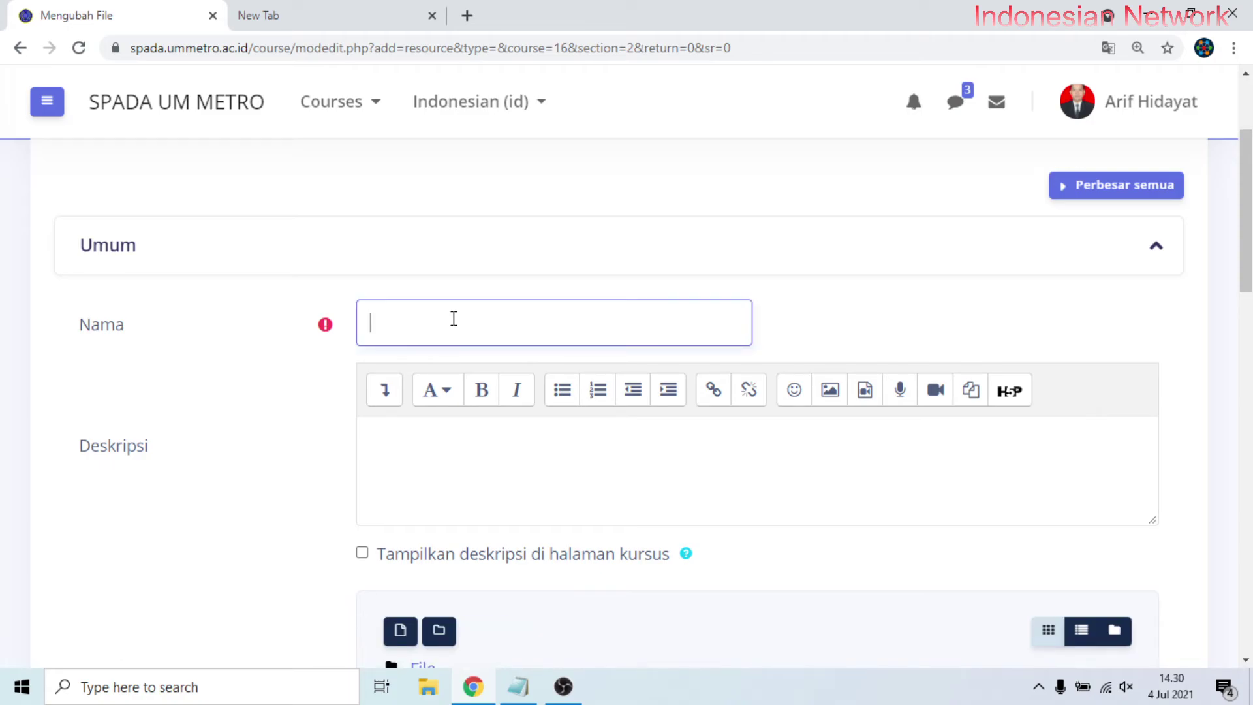
text(MATERI BACAAN MEDIA TRANSMISI)
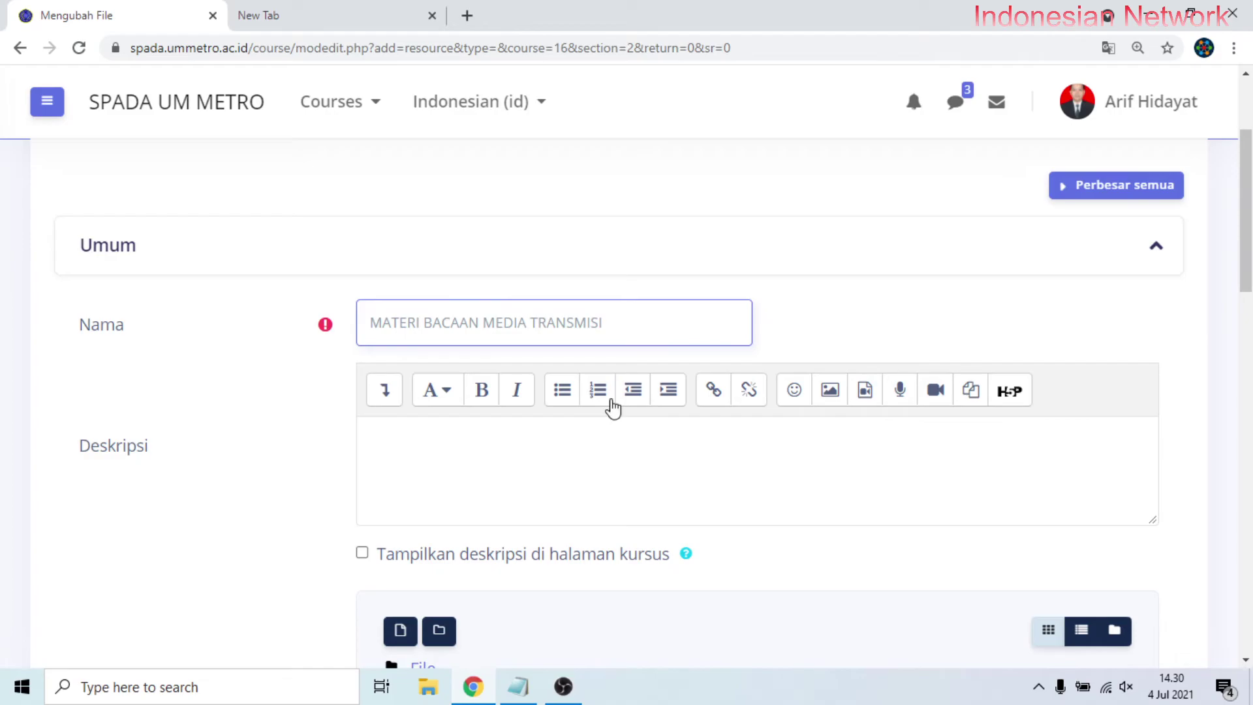
Step: Upload MEDIA TRANSMISI PRT 2.pdf from the Desktop as the resource's file
click(583, 506)
scroll(582, 504, down, 3)
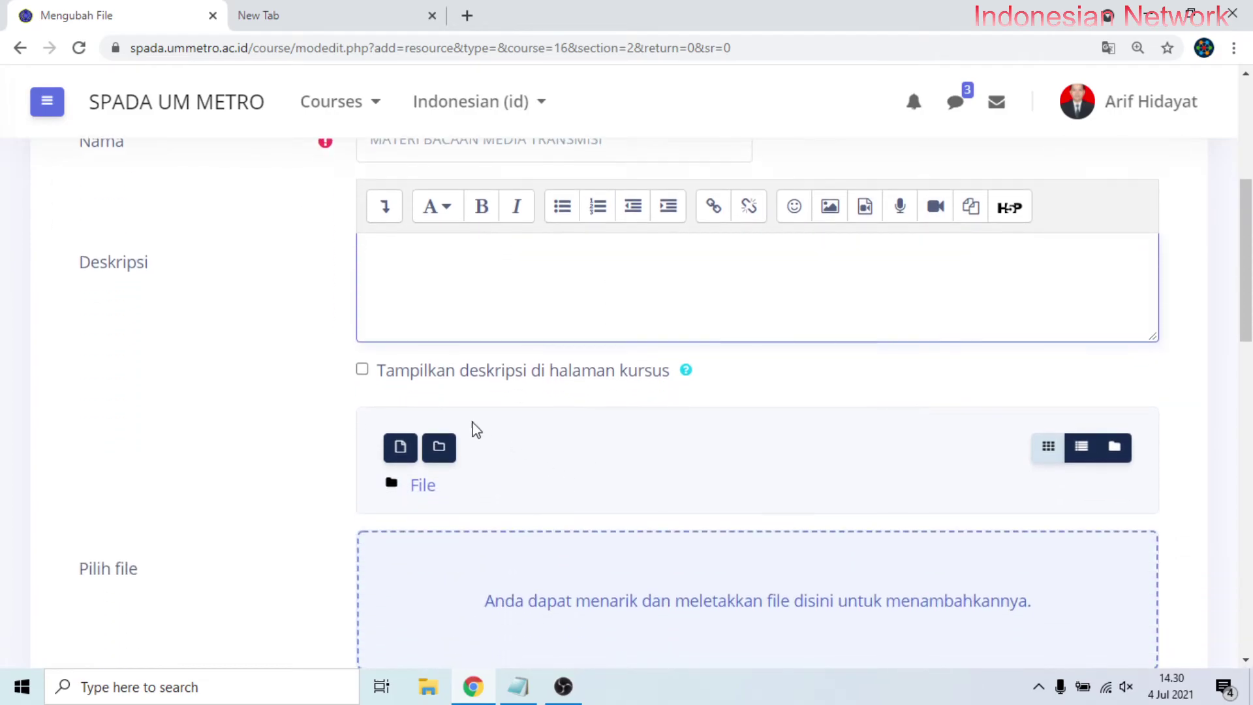
click(404, 460)
click(299, 272)
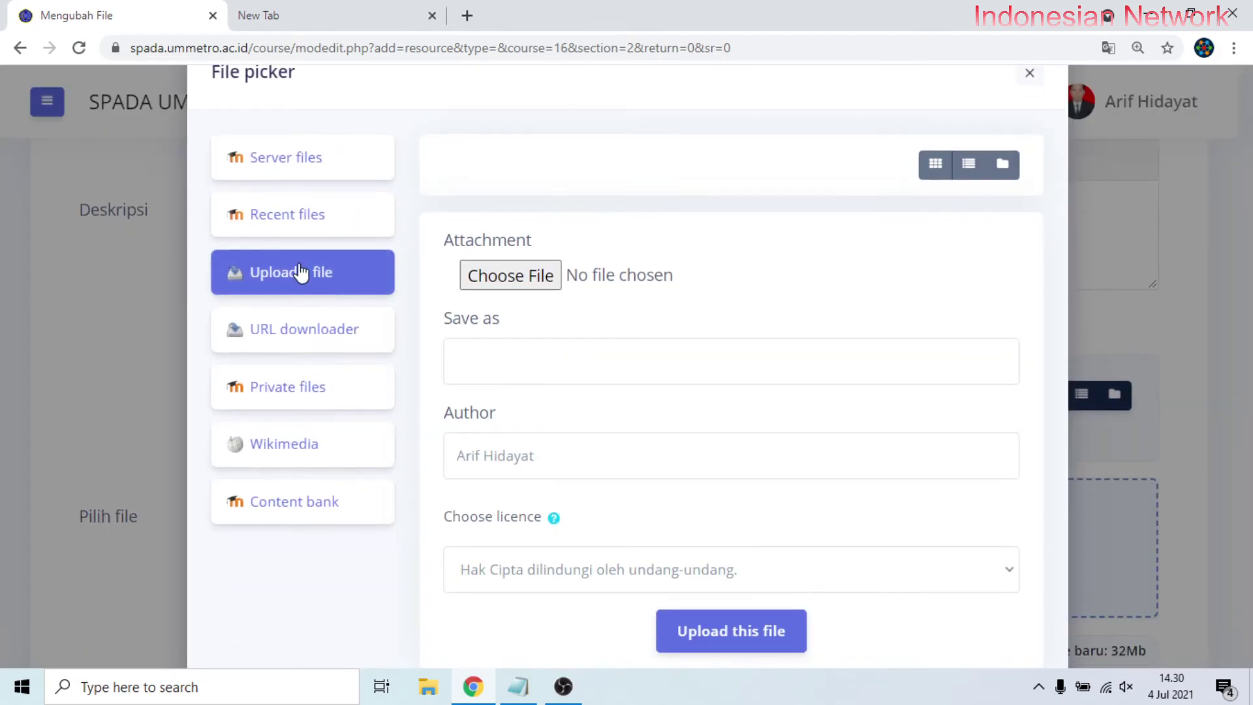
click(506, 275)
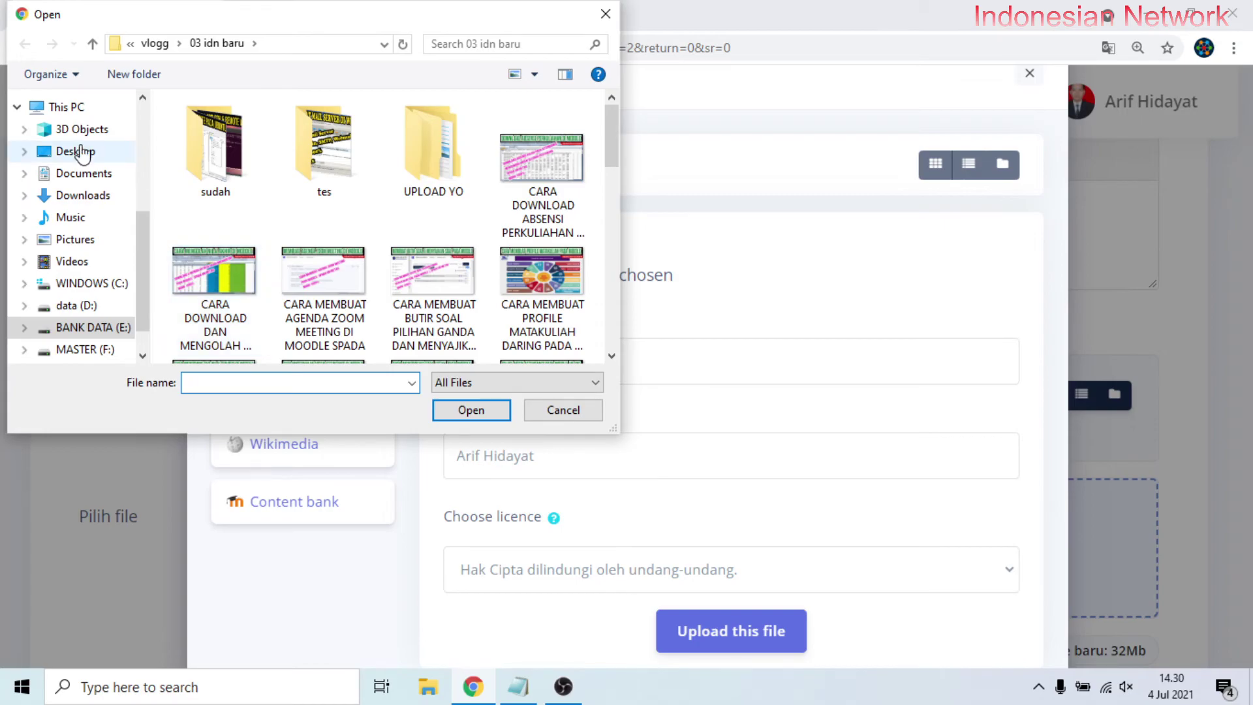
click(82, 152)
double_click(225, 322)
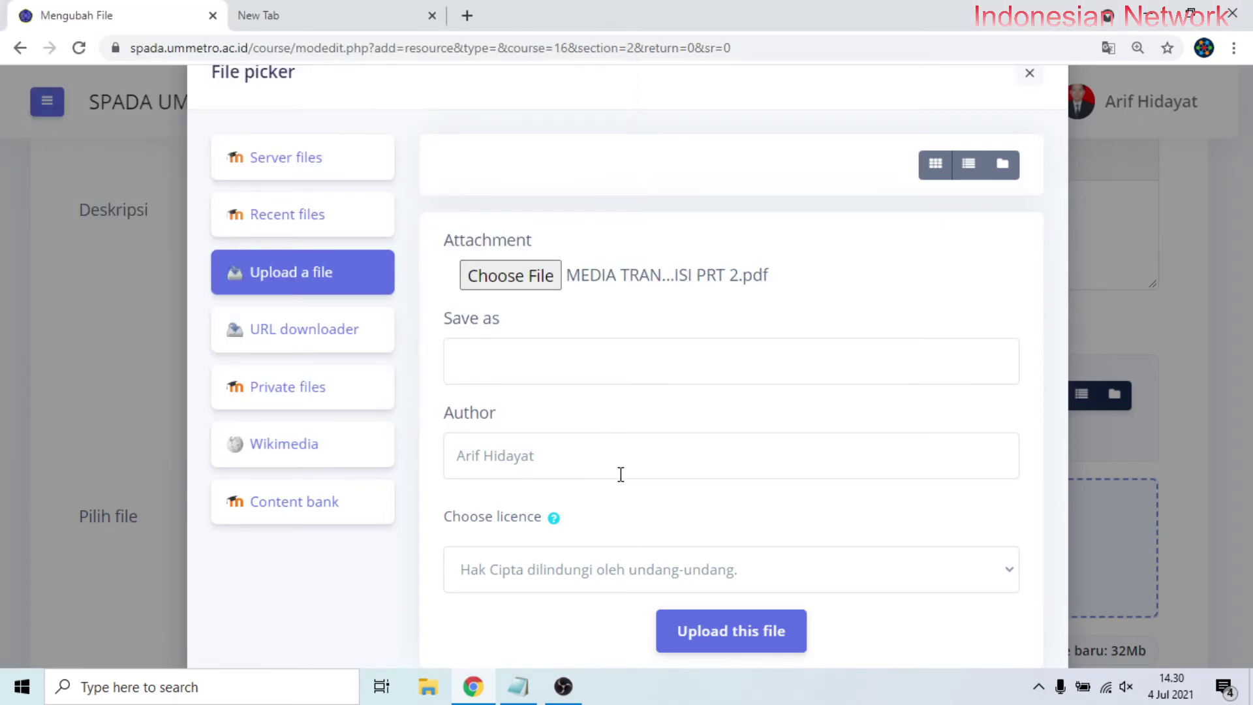
click(736, 643)
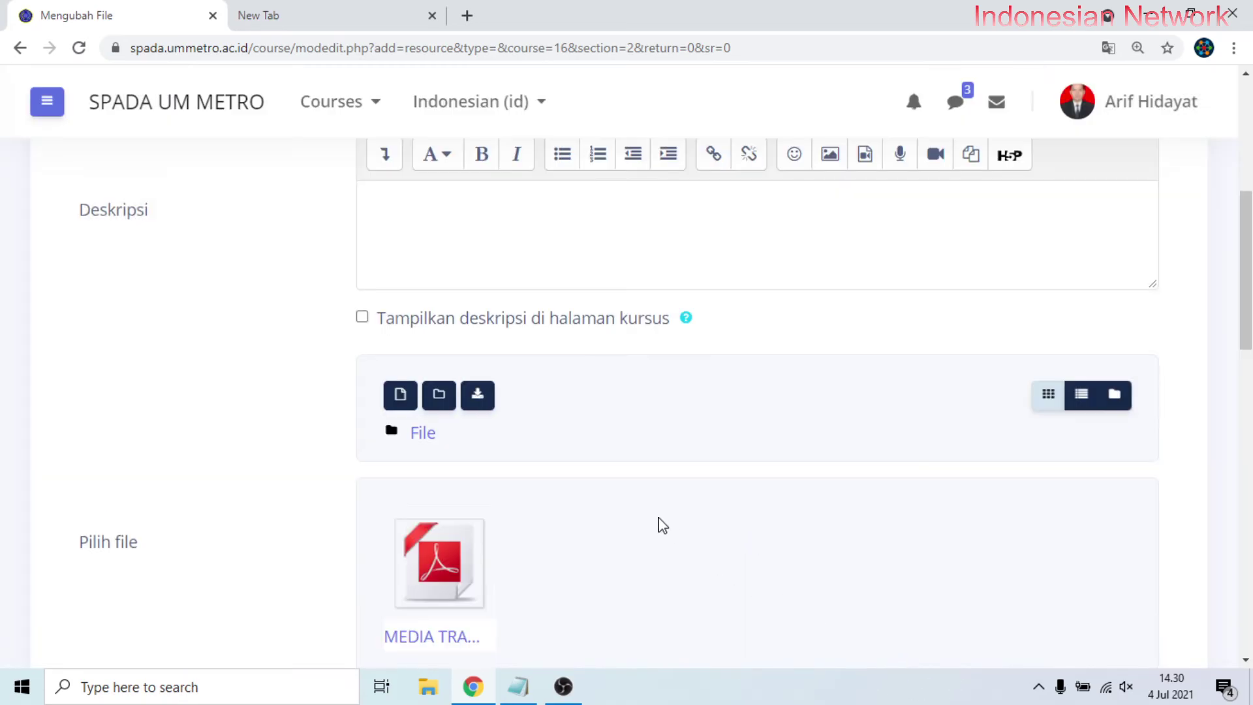
Step: Save the new file resource with its remaining settings at default and display it
scroll(591, 399, up, 1)
scroll(601, 395, down, 10)
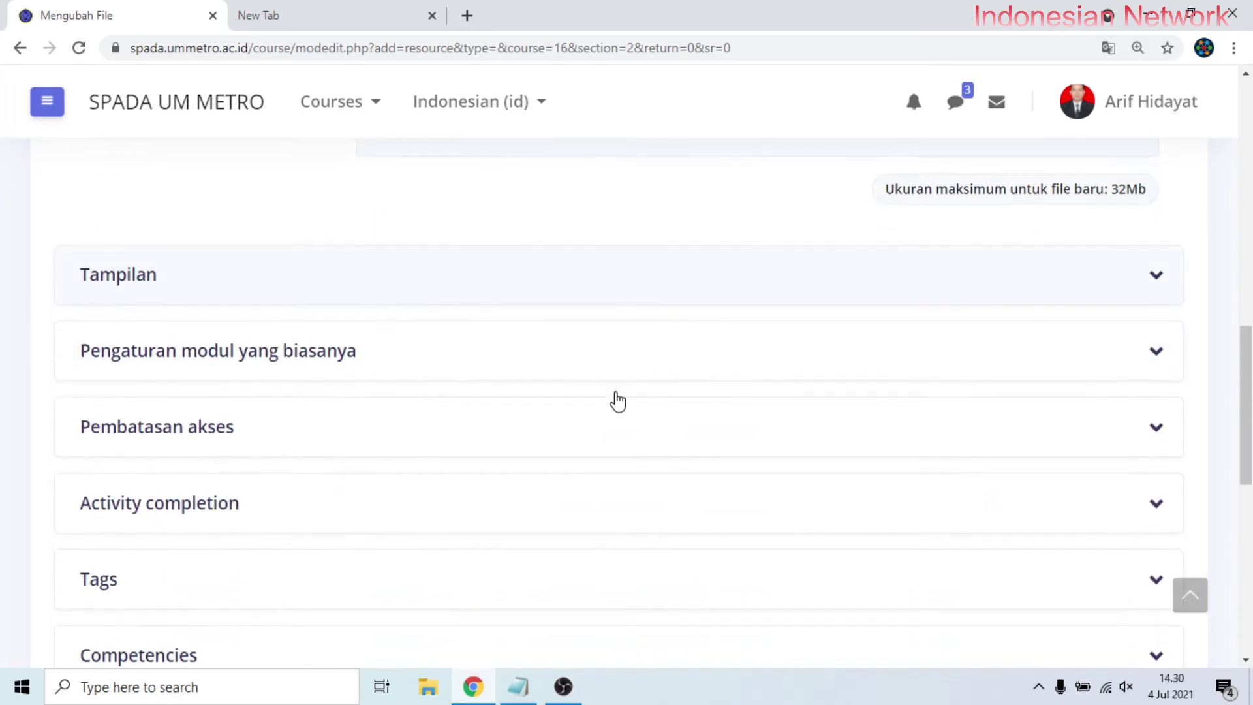
scroll(870, 344, down, 3)
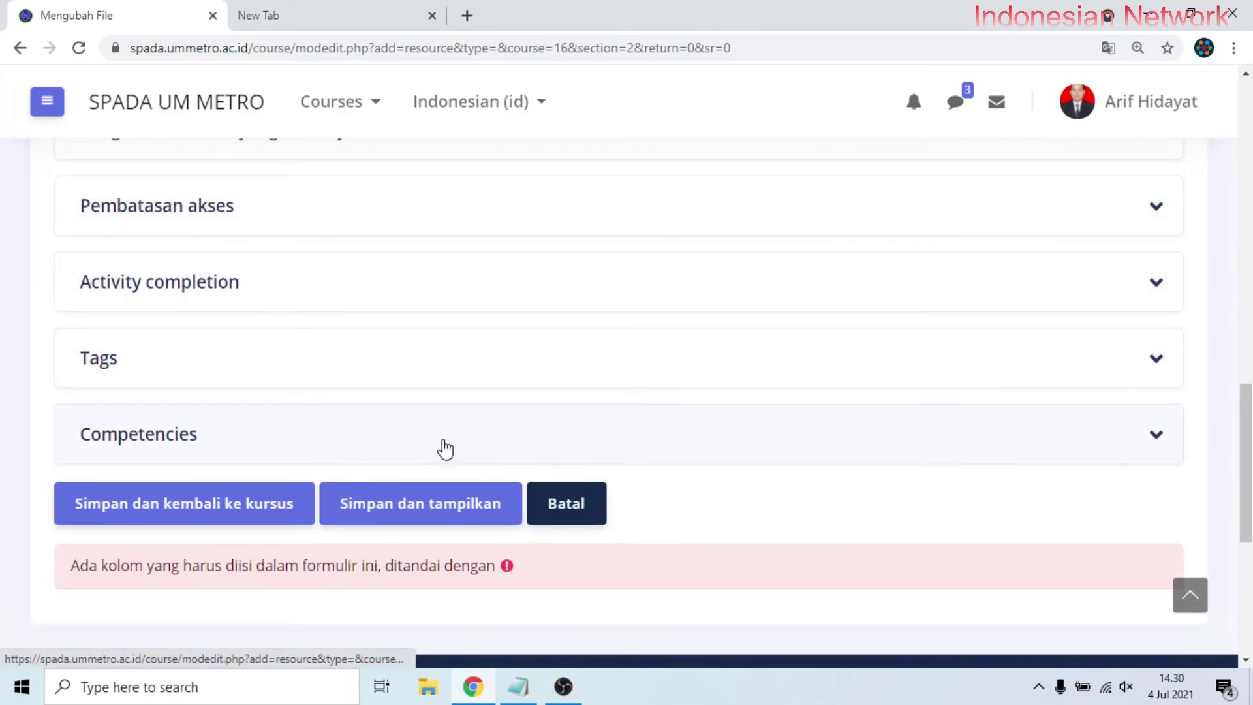
click(448, 518)
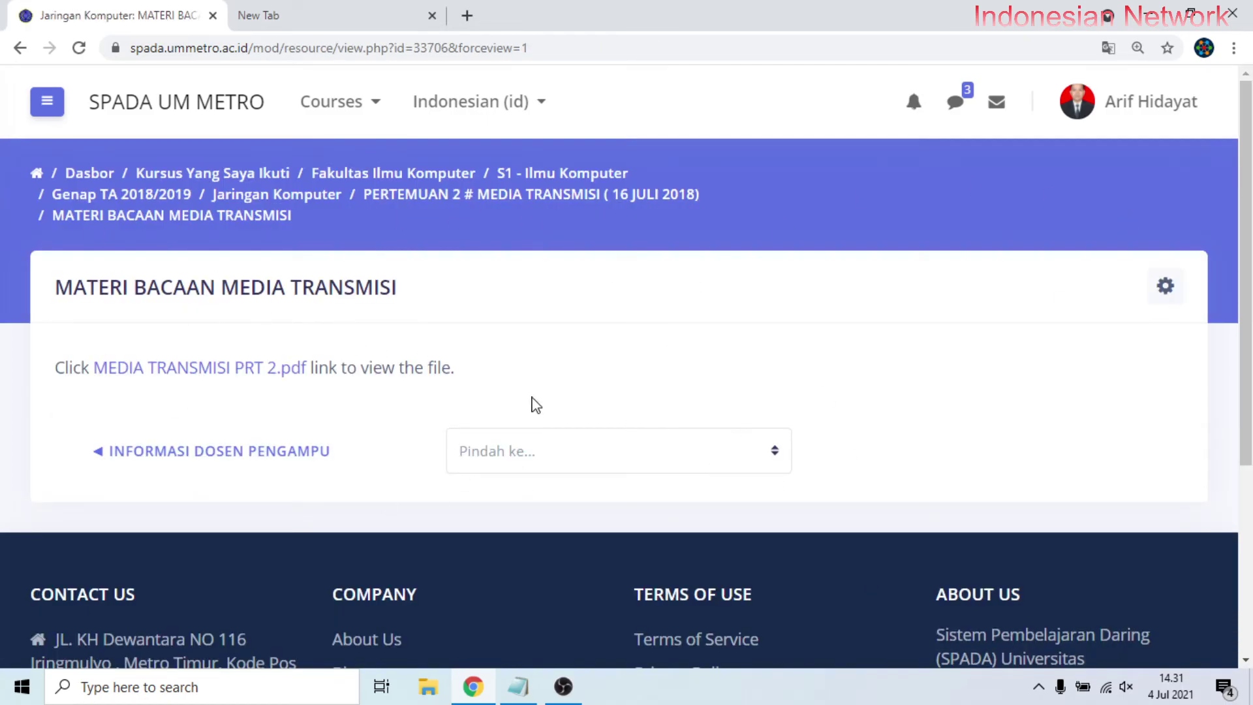
Step: Go back to the PERTEMUAN 2 topic in the course and open the settings of MATERI BACAAN MEDIA TRANSMISI
click(478, 206)
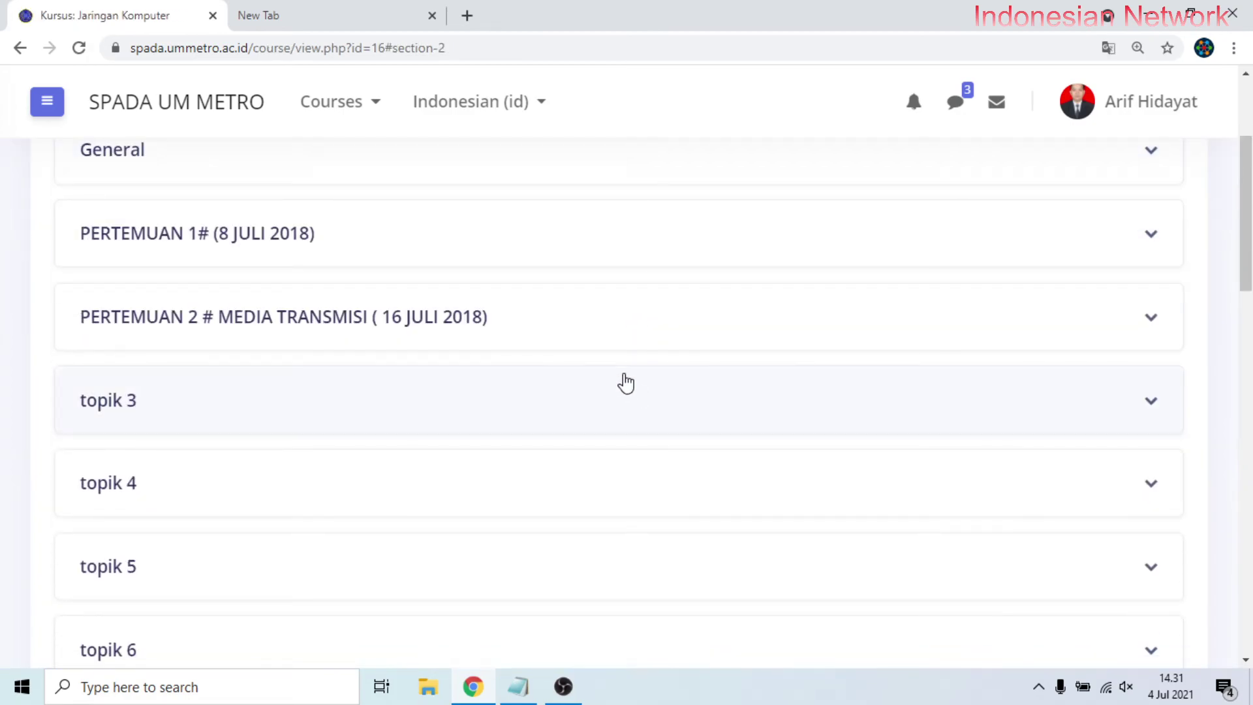
click(597, 342)
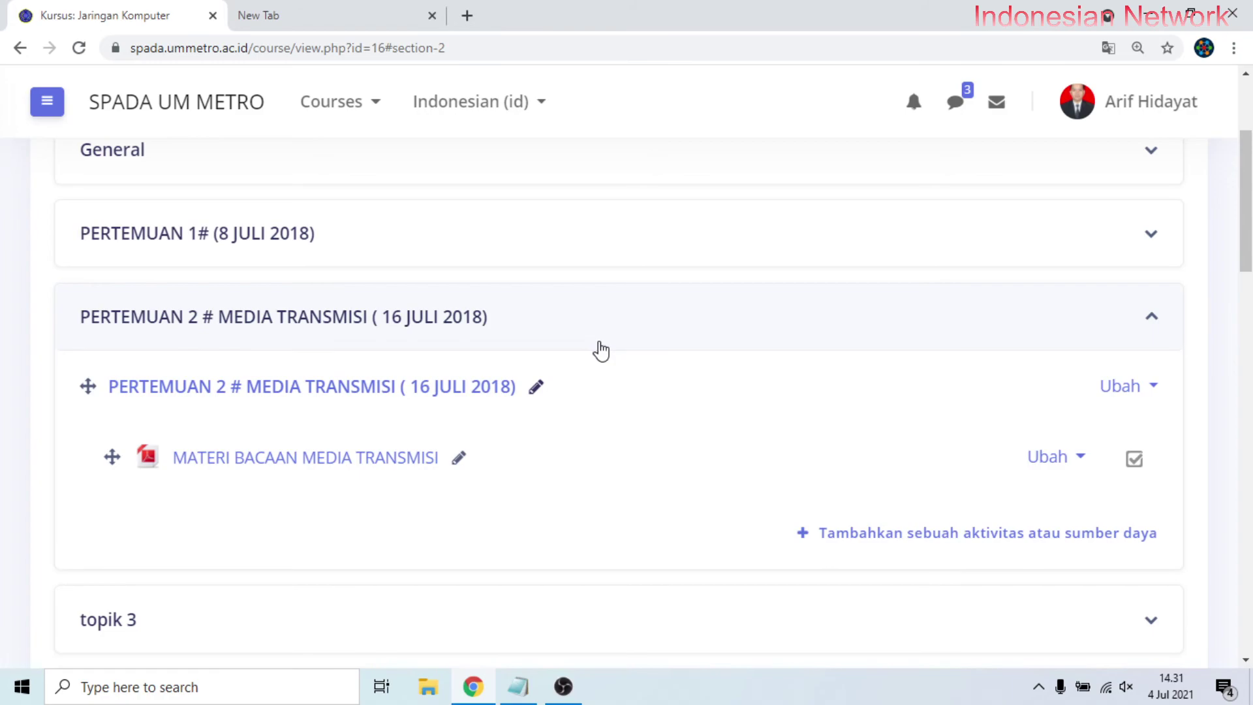
click(1066, 468)
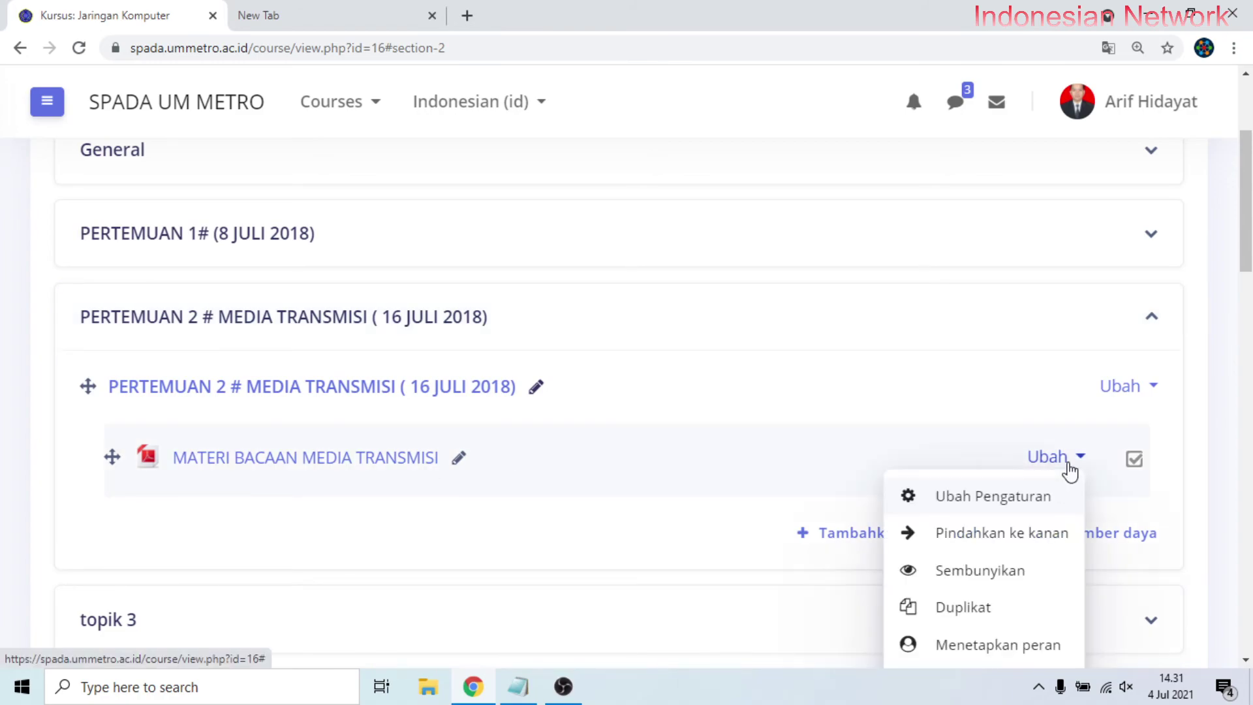
click(1014, 499)
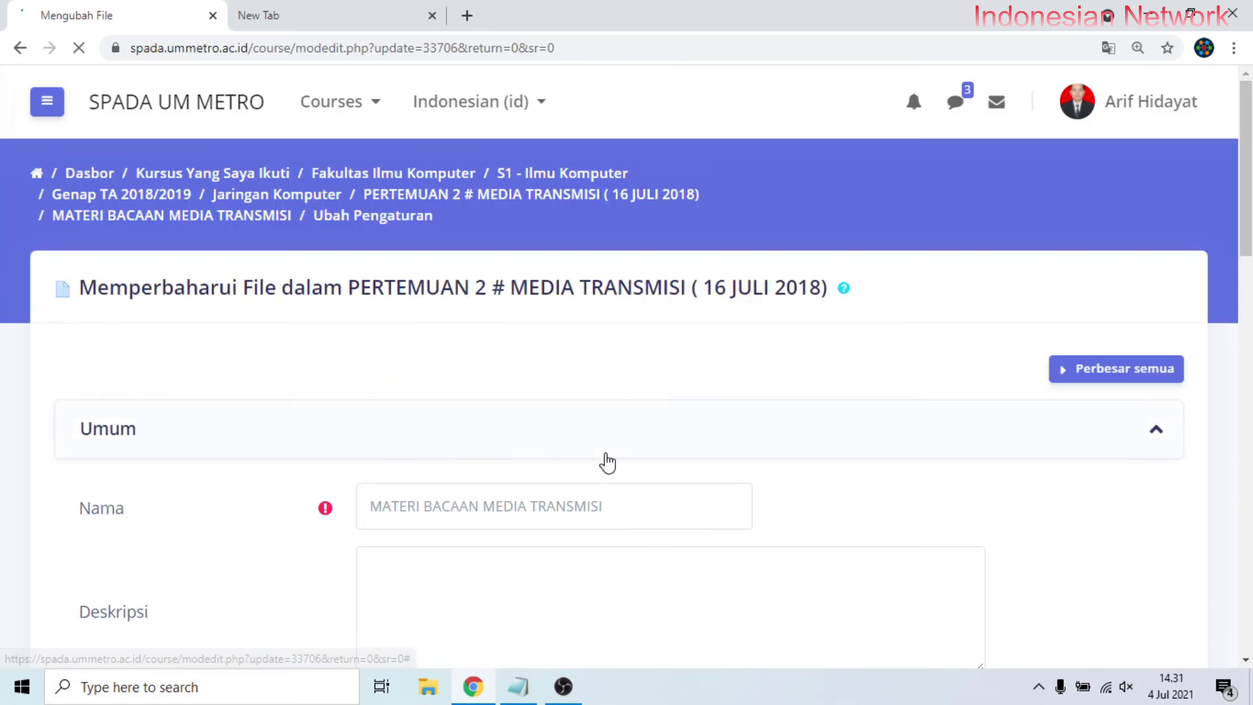
Step: Enter the description "MOHON DI BACA DAN DIPELAJARI HALAMAN 5, KERJAKAN HALAMAN 10" for MATERI BACAAN MEDIA TRANSMISI
scroll(607, 462, down, 3)
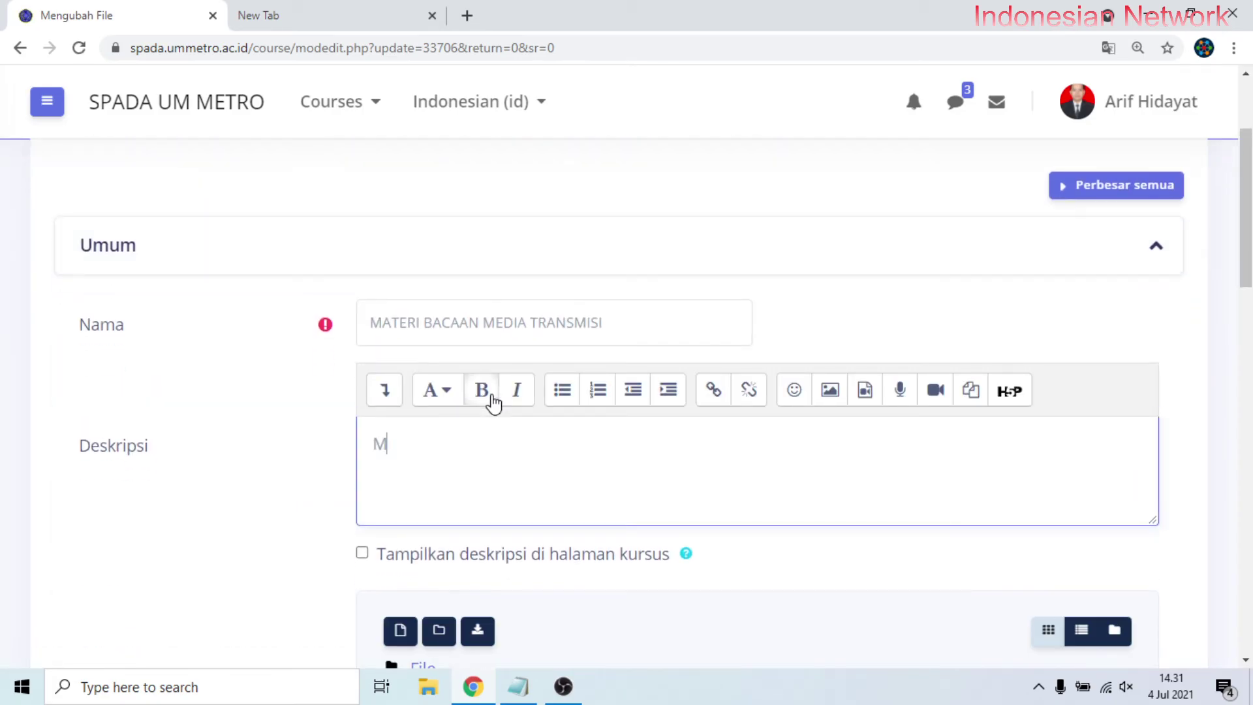
text(HON DI BACA )
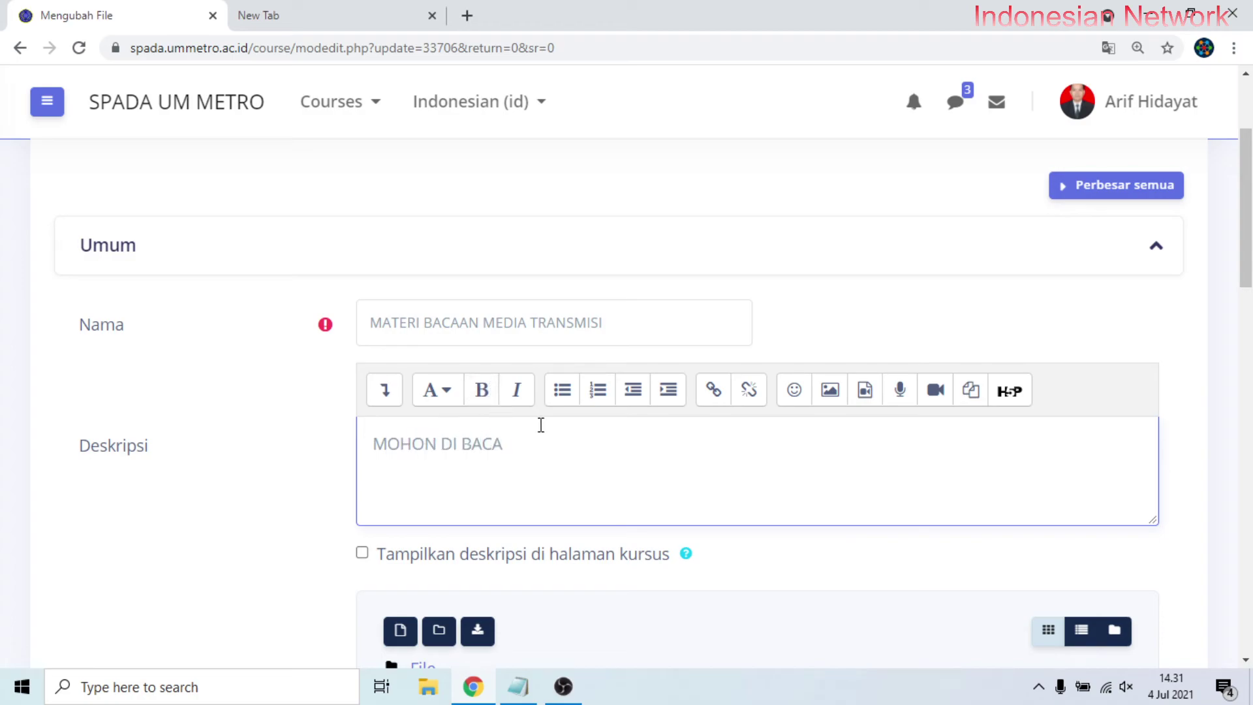
text(DAN DIPELAJARI HALA)
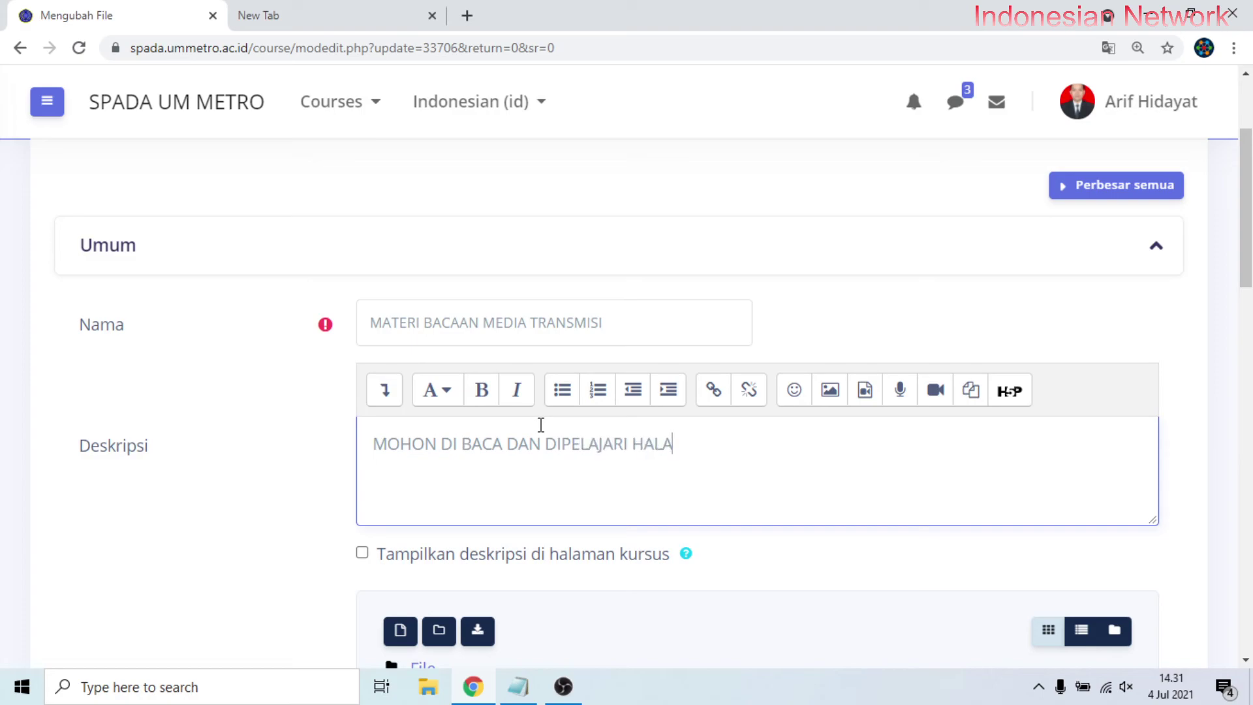
text(ANMAN 5, KERJAKAN HALAMAN 10)
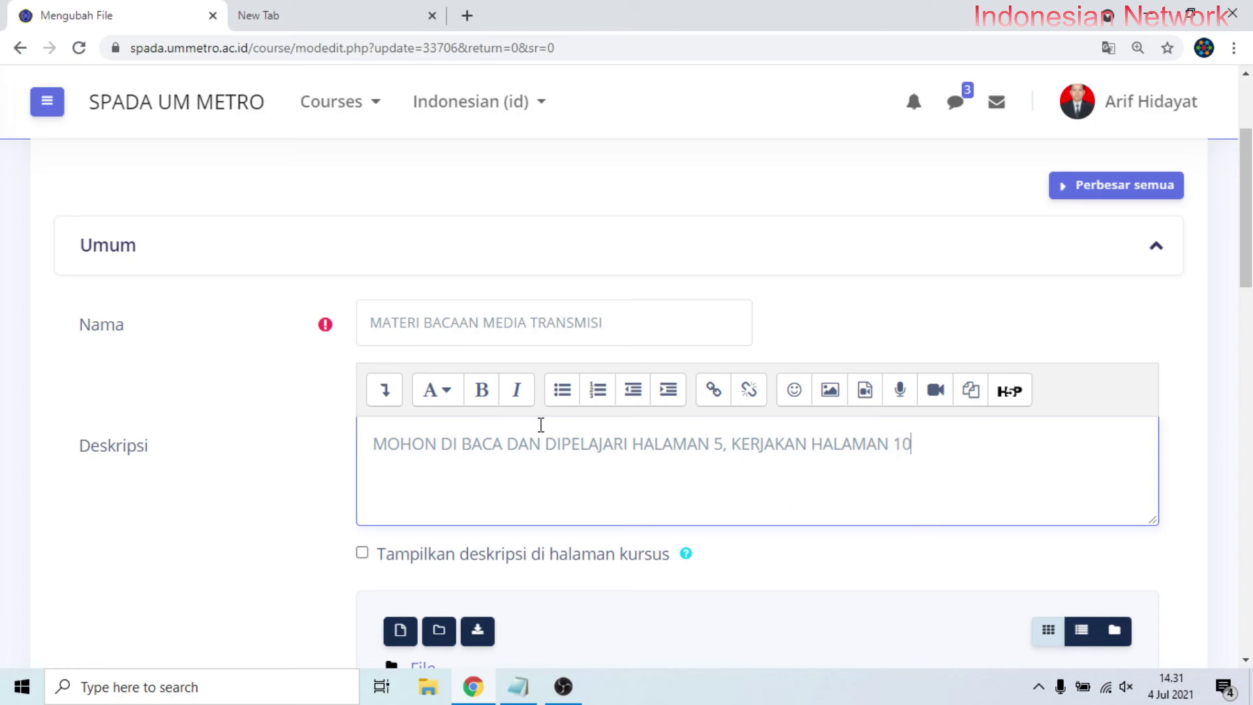
drag(956, 476, 353, 428)
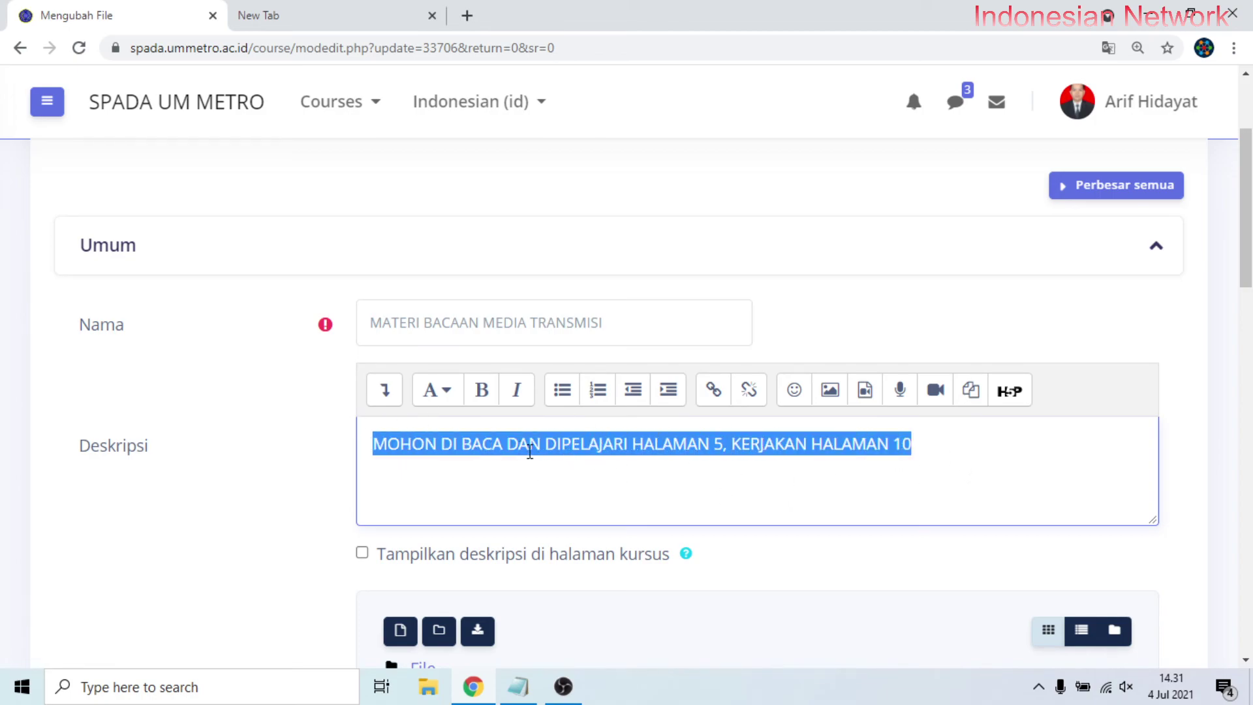
Step: Enable showing the description on the course page, then save the file resource and display it
click(362, 553)
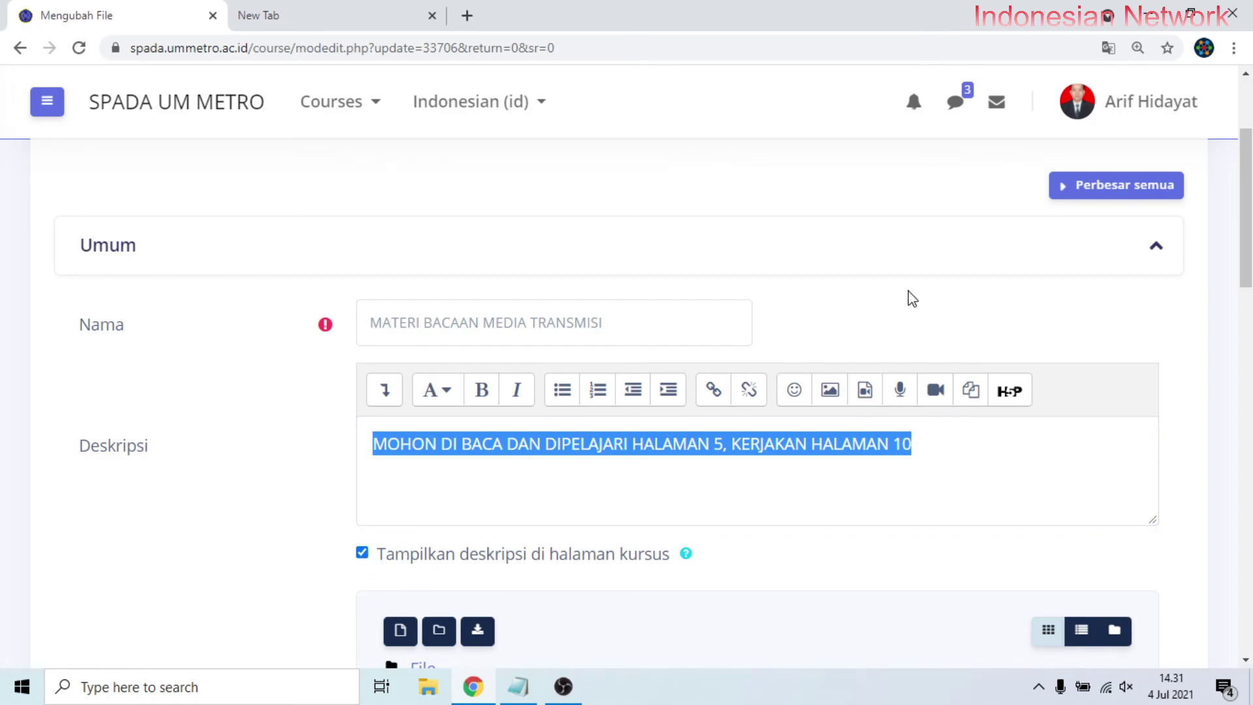
scroll(766, 399, down, 5)
scroll(766, 400, down, 8)
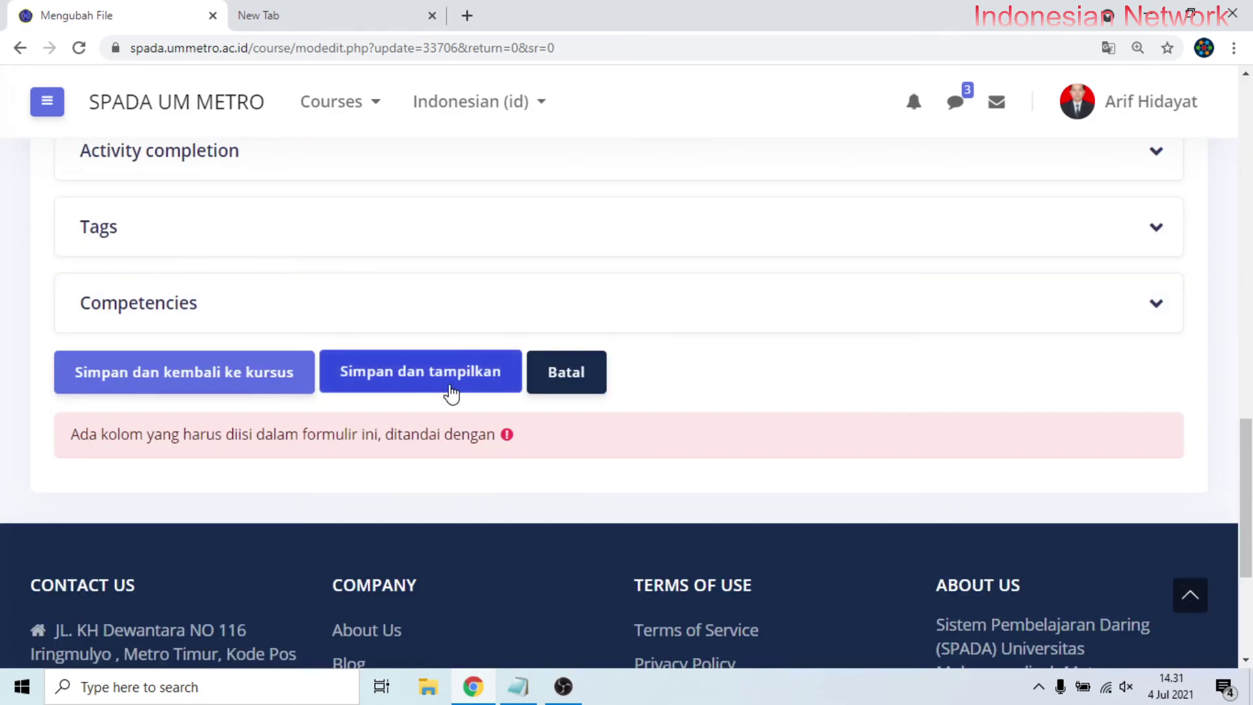
click(428, 390)
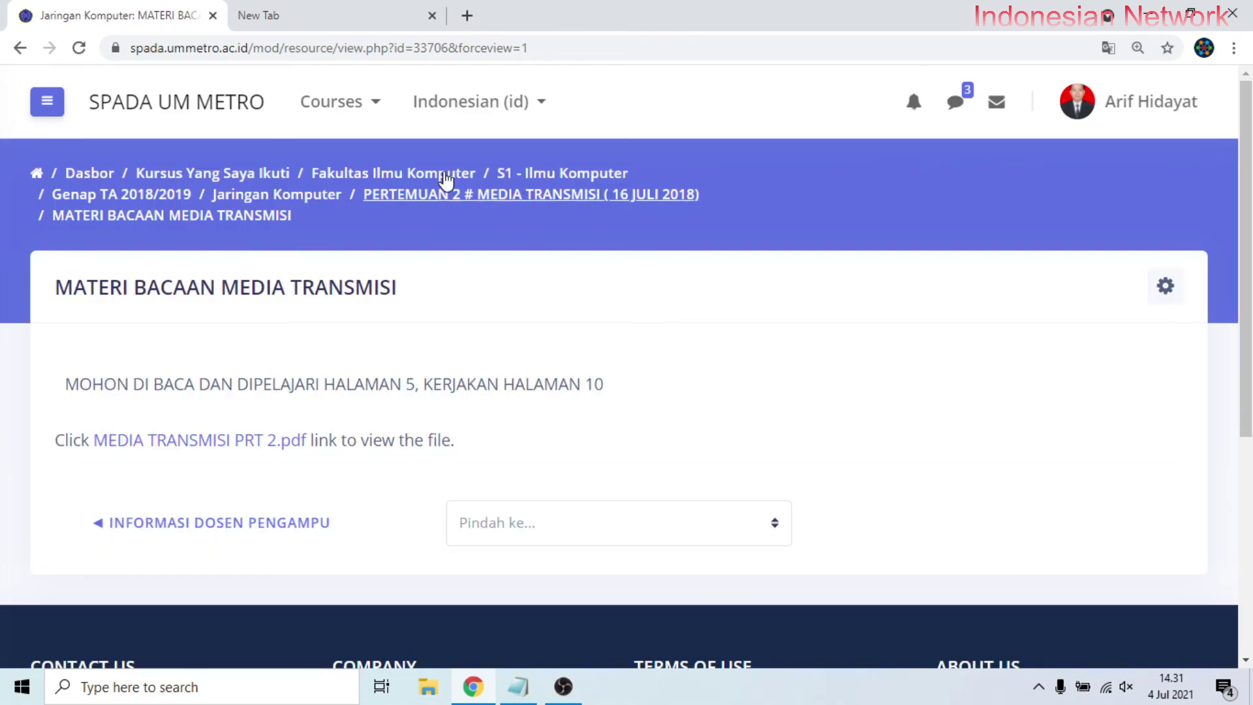
Step: Return to the course and expand PERTEMUAN 1 and PERTEMUAN 2 to examine their contents and the reading material's description
click(478, 203)
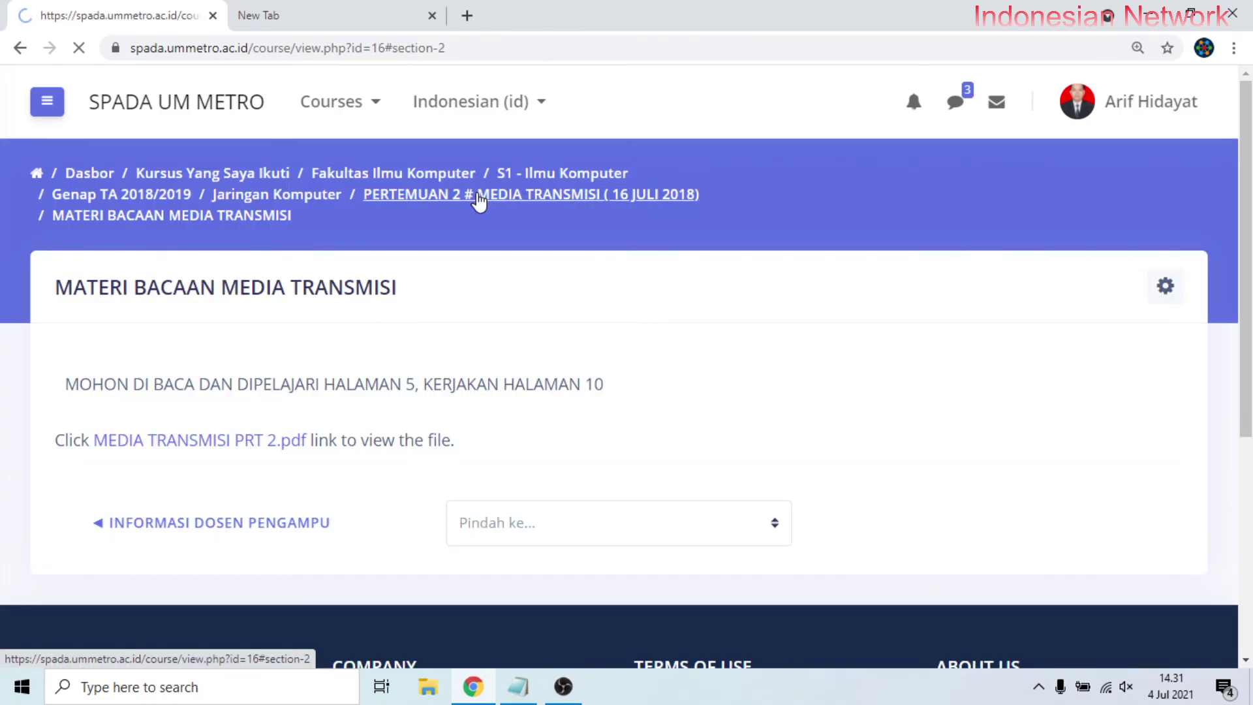
scroll(571, 322, up, 4)
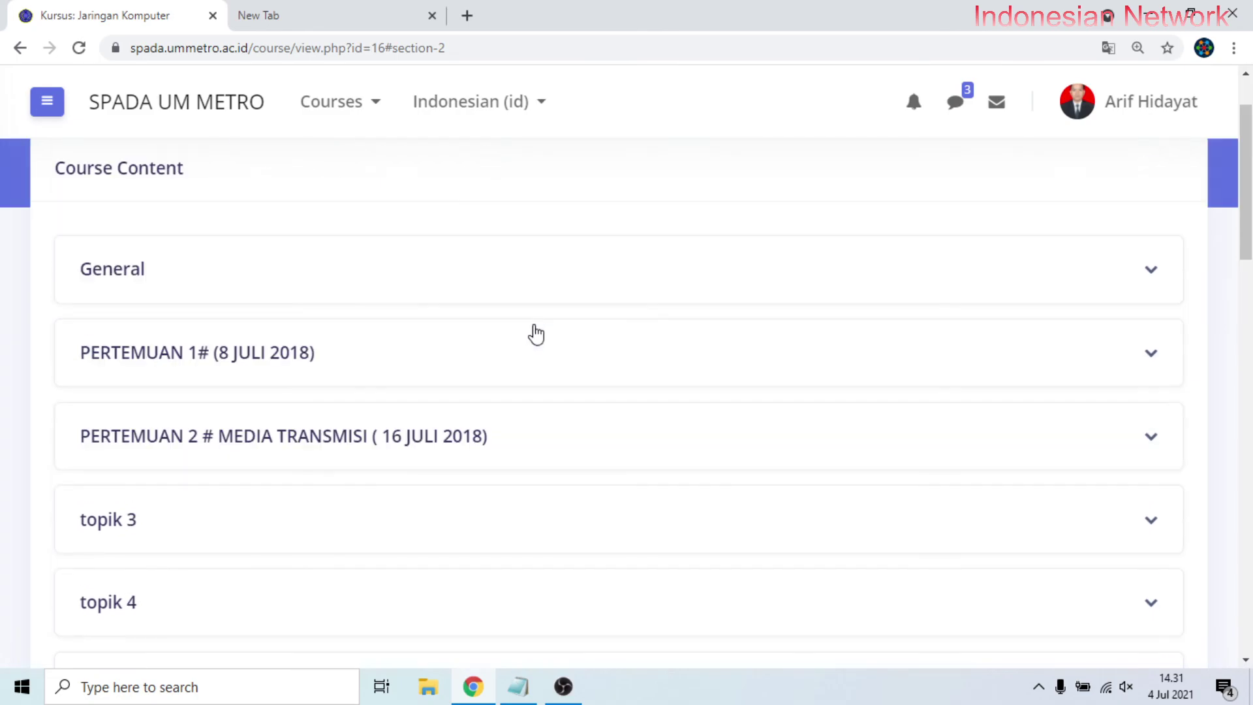
click(542, 447)
click(339, 363)
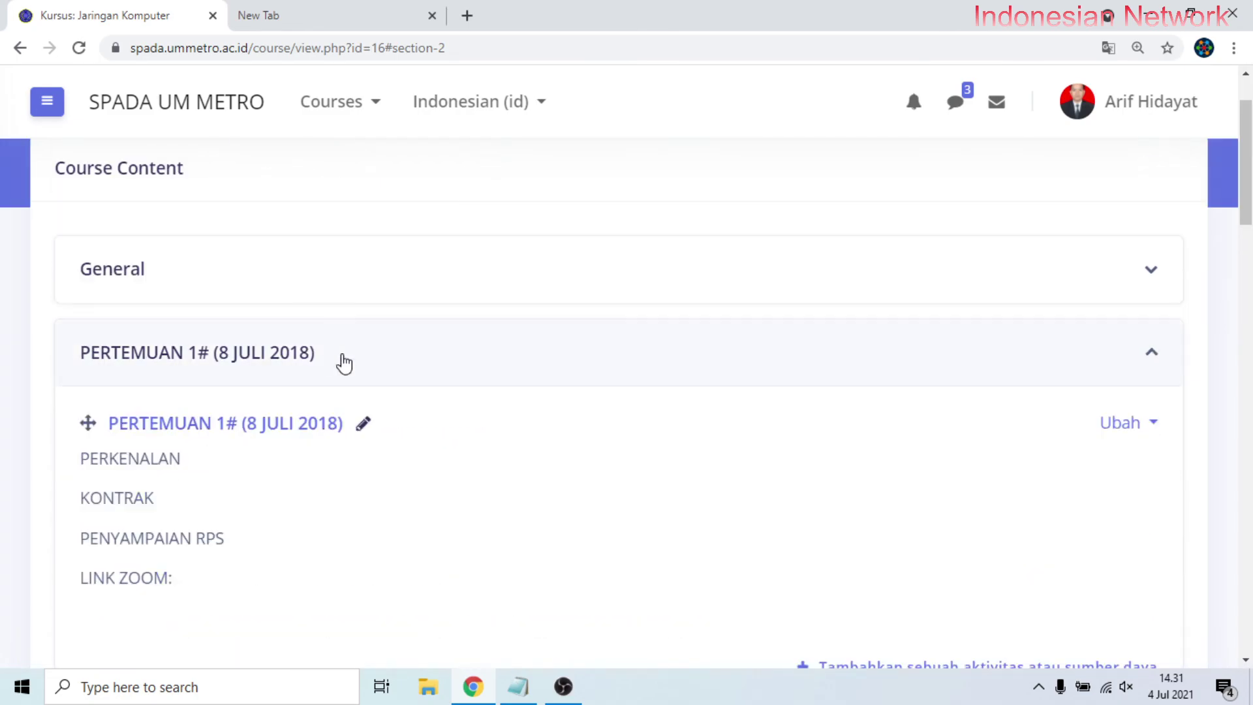
scroll(391, 353, down, 4)
scroll(280, 511, down, 1)
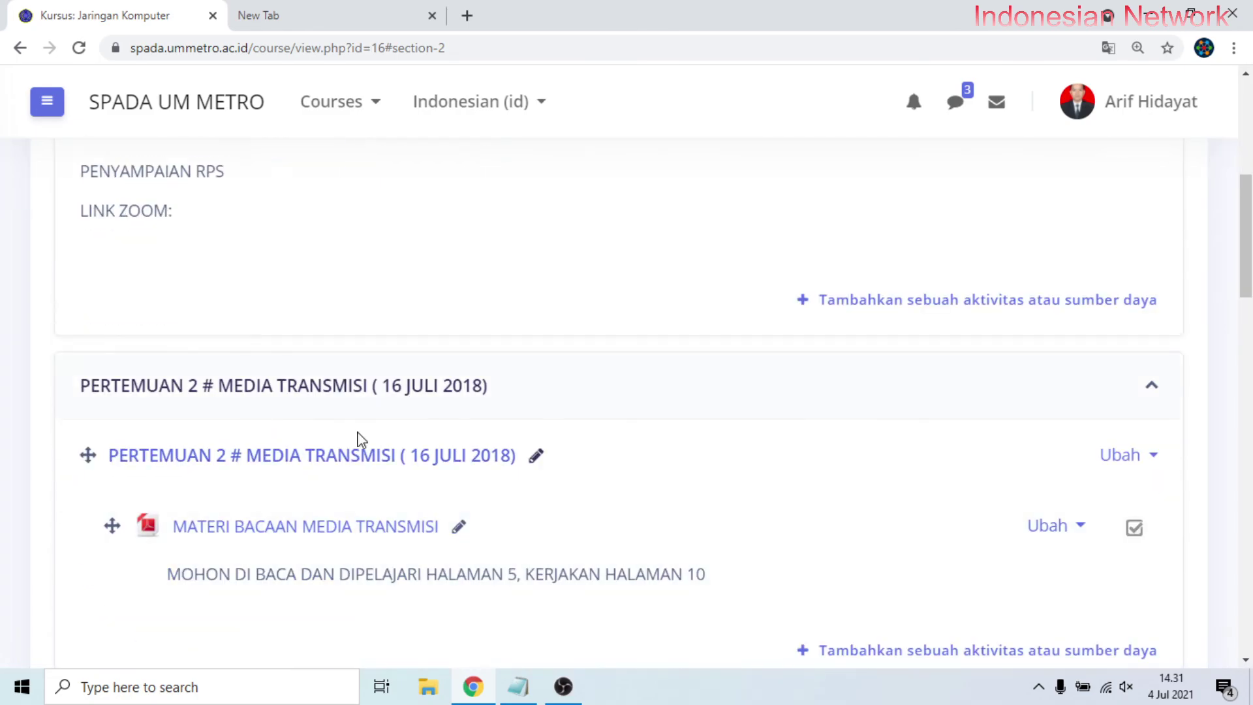
scroll(306, 462, down, 1)
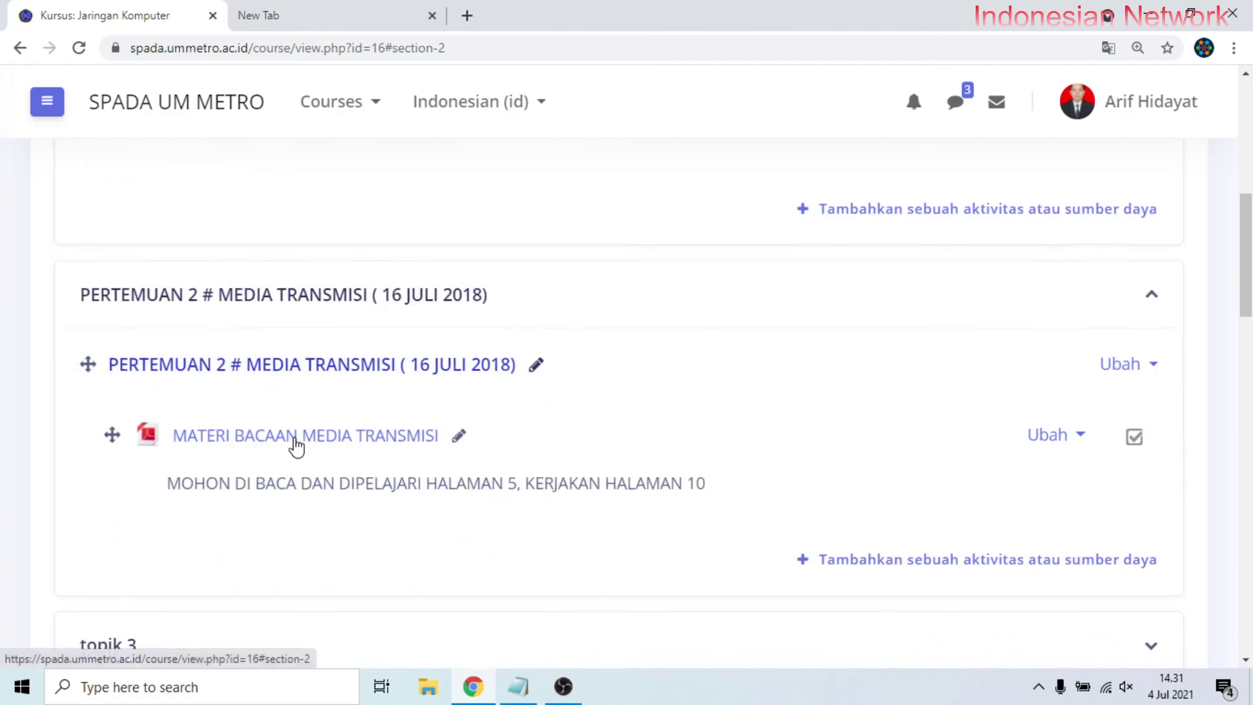
scroll(387, 457, down, 1)
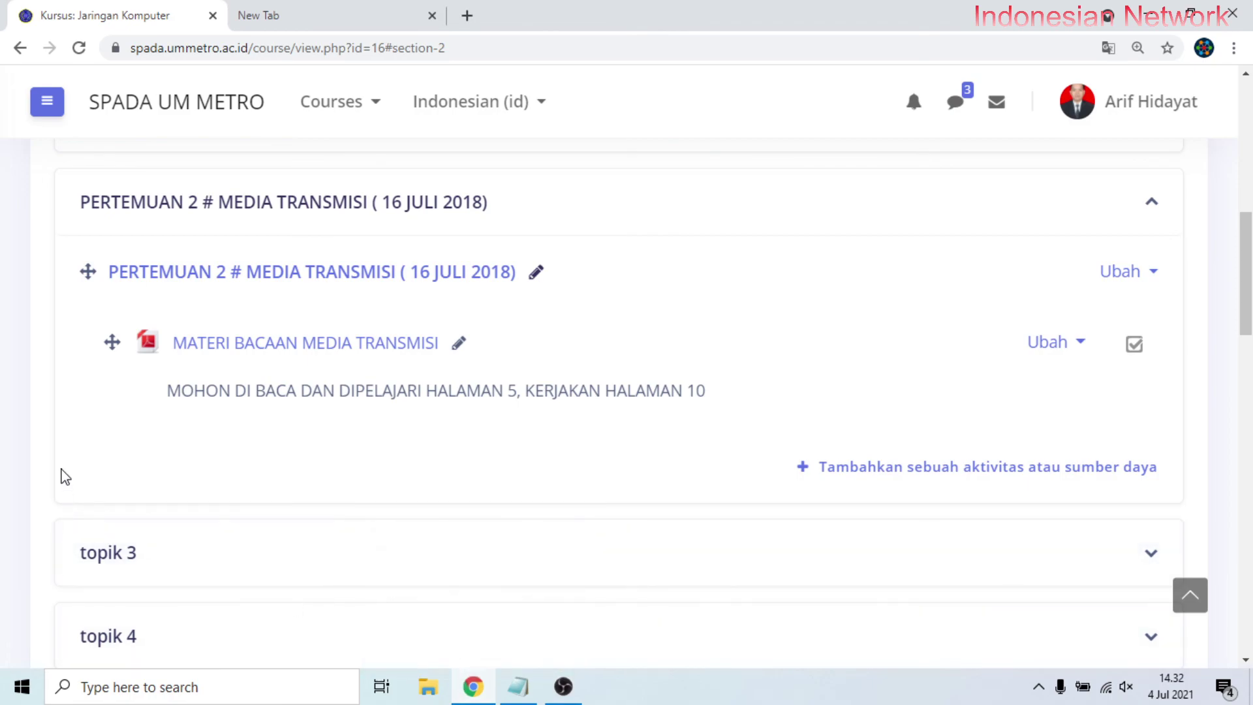
mouse_move(572, 699)
scroll(268, 504, up, 5)
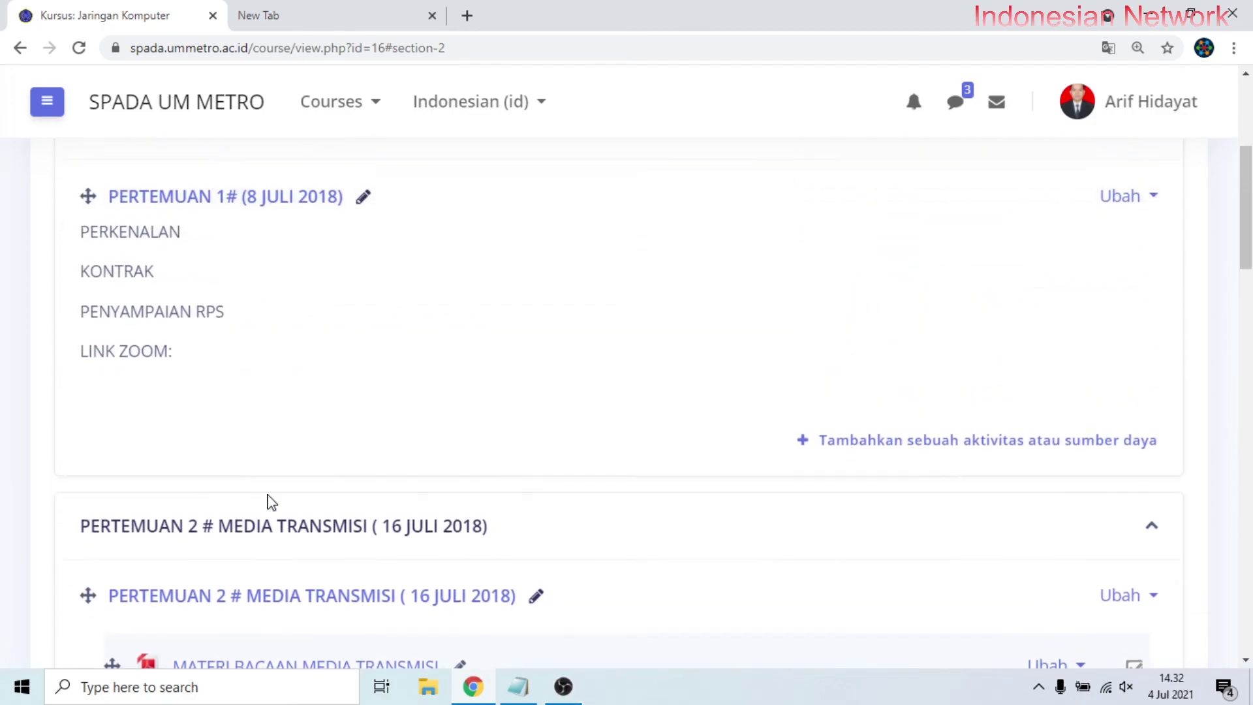